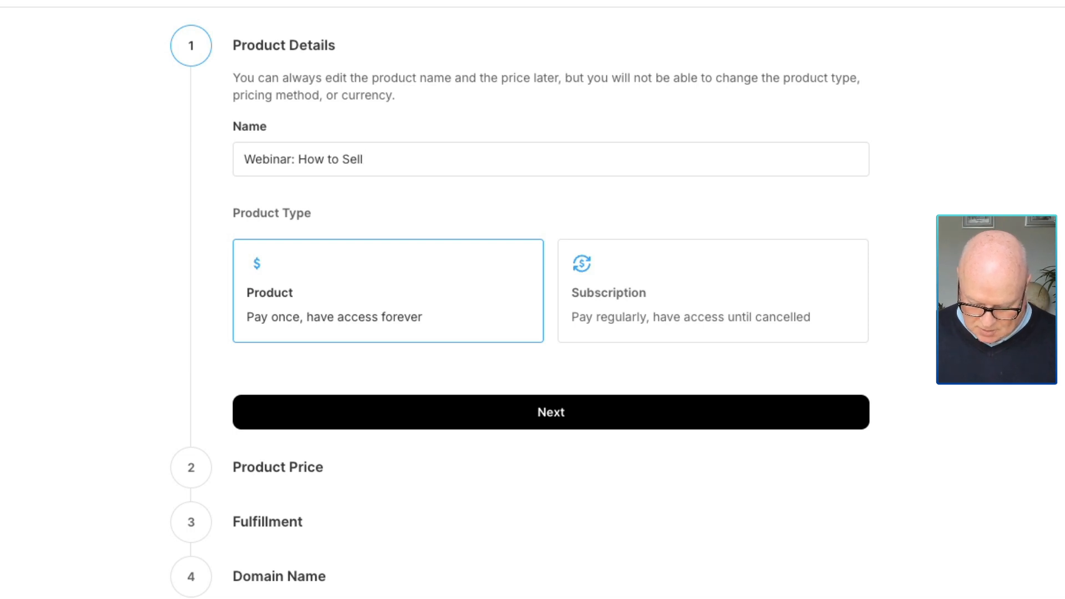
- Name the one-time product "Webinar: How to Sell Products Using Kit" and proceed to its pricing
{"action": "type", "text": "ll Products "}
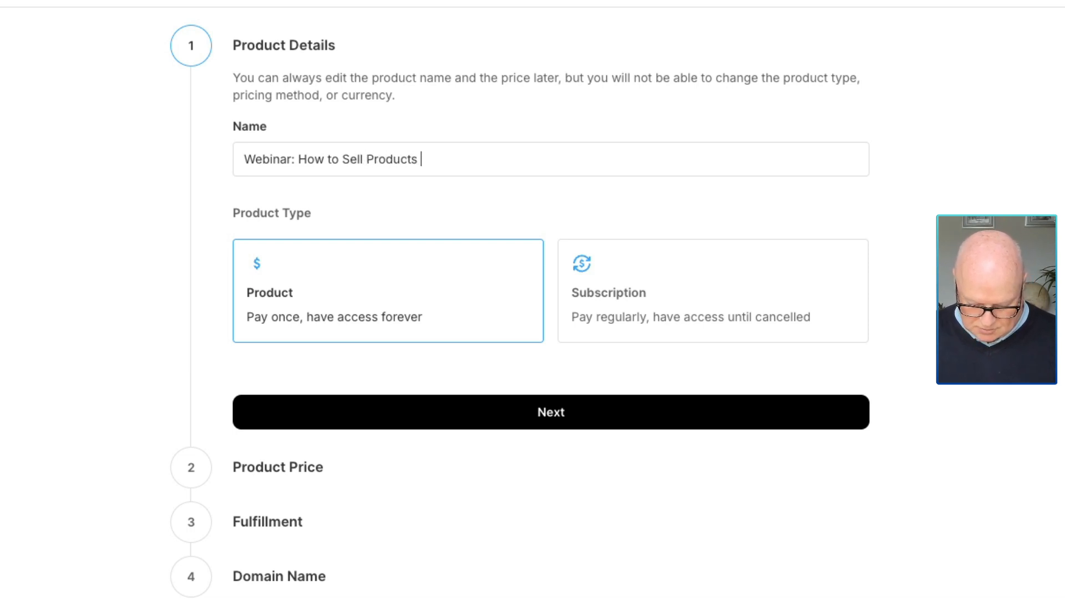
{"action": "type", "text": "Using Kit"}
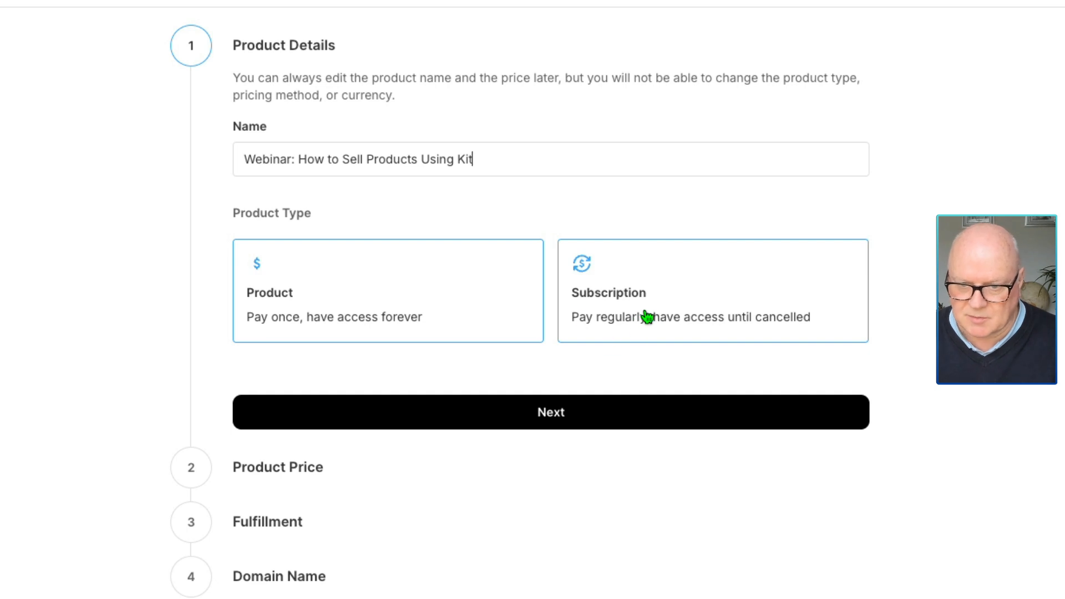
{"action": "left_click", "coordinate": [424, 414]}
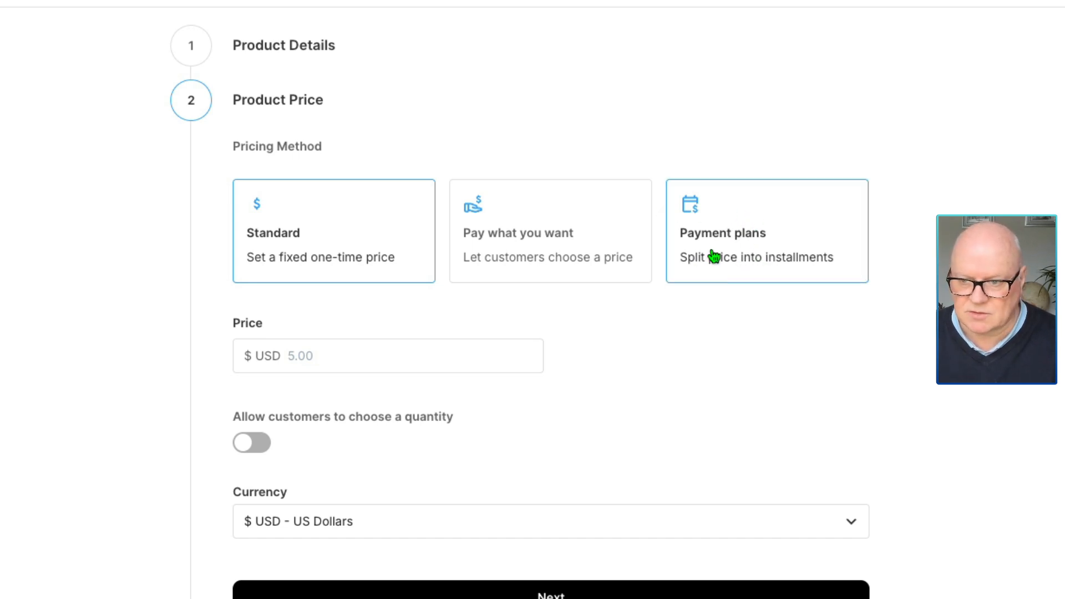
- Use the Standard pricing method with a fixed price of 100 in US Dollars and proceed to fulfillment
{"action": "left_click", "coordinate": [725, 229]}
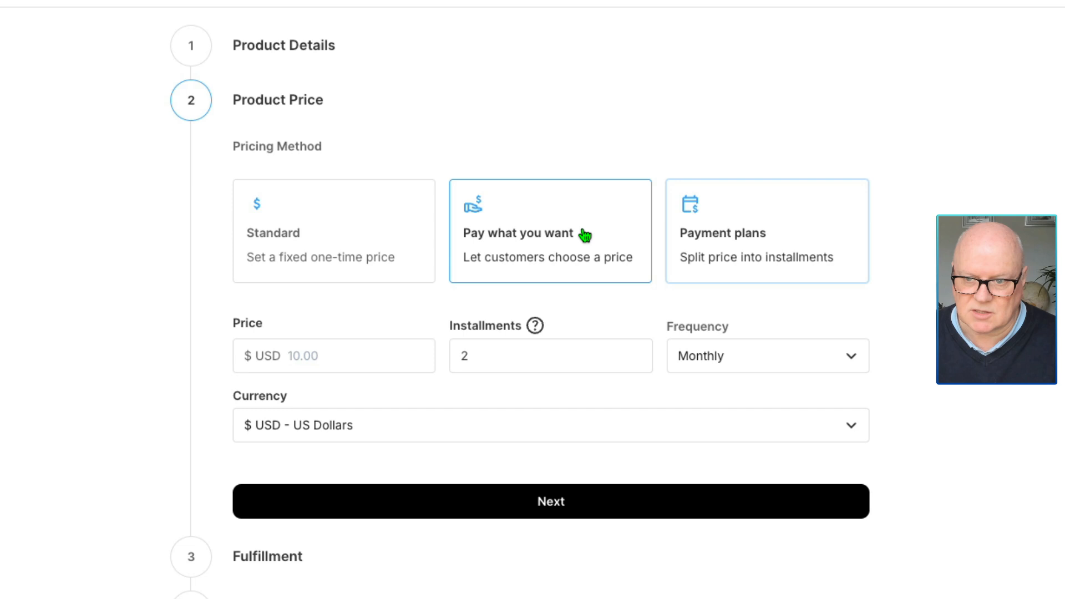
{"action": "left_click", "coordinate": [309, 235]}
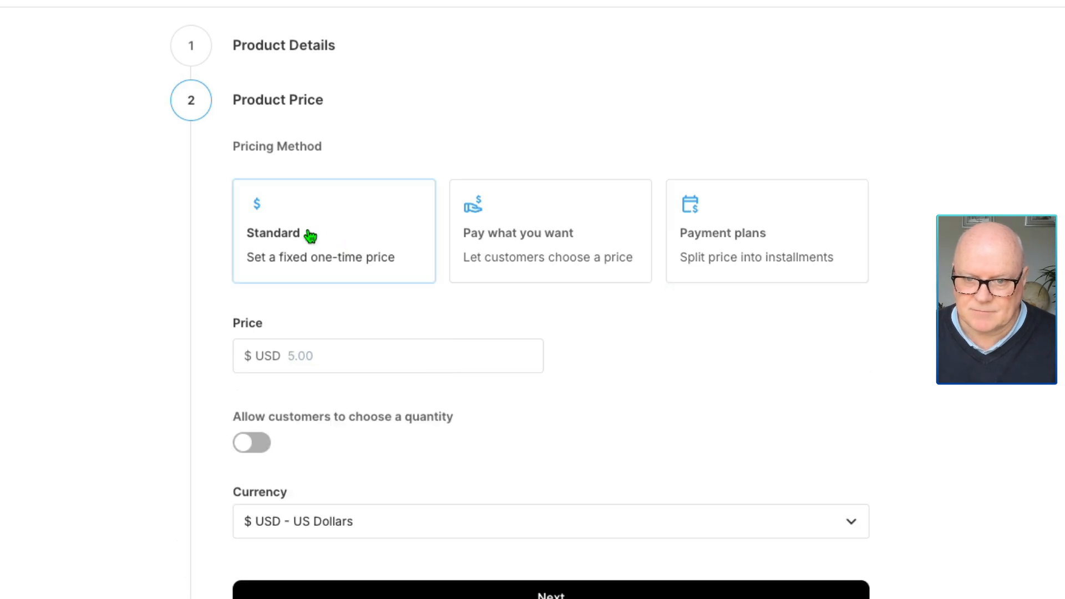
{"action": "scroll", "coordinate": [355, 427], "scroll_direction": "down", "scroll_amount": 1}
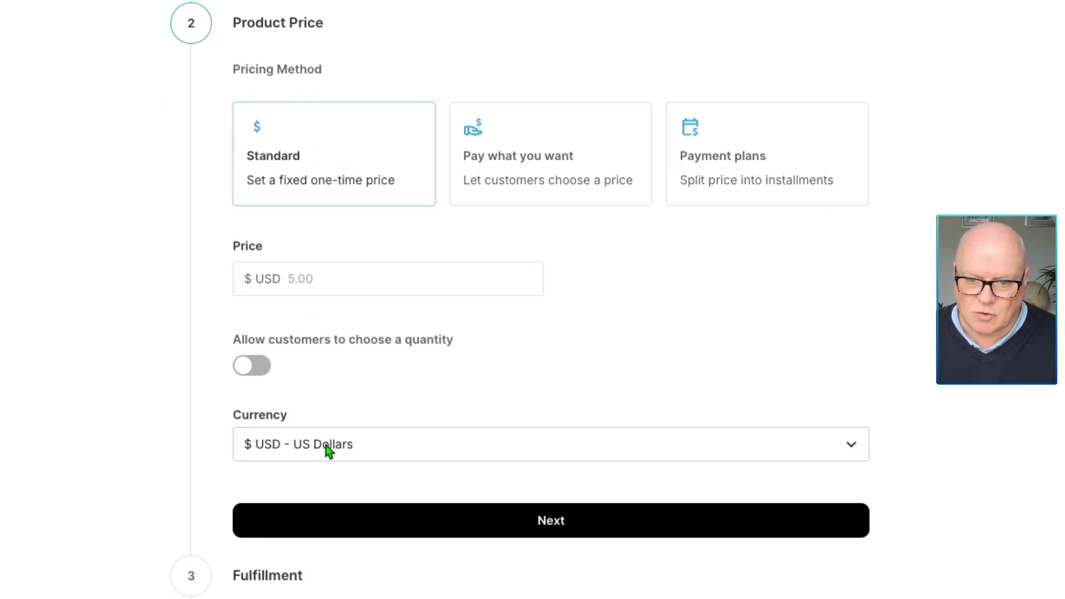
{"action": "left_click", "coordinate": [311, 445]}
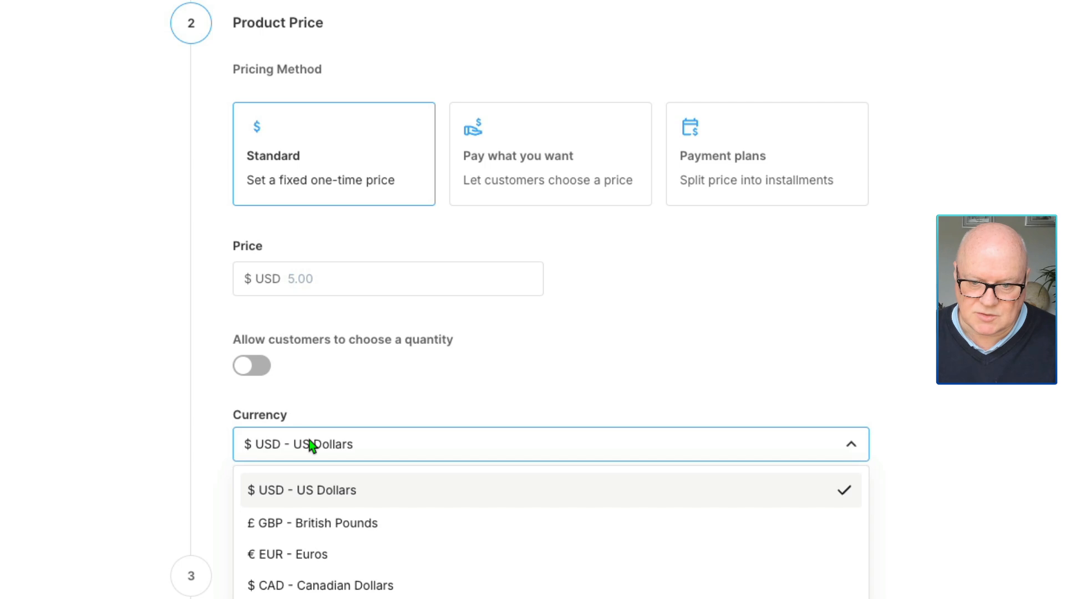
{"action": "left_click", "coordinate": [312, 444]}
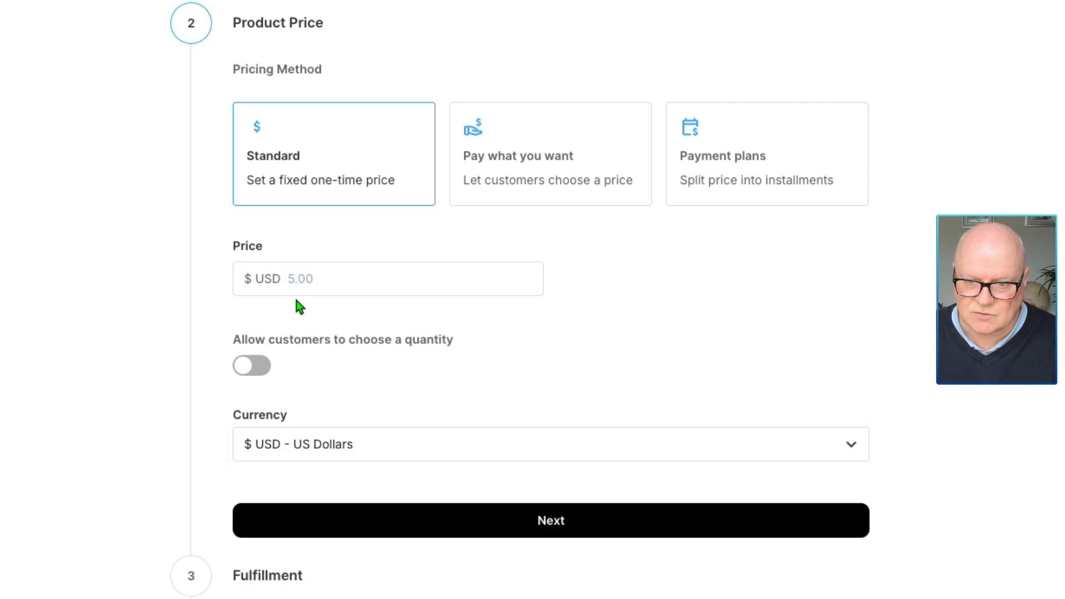
{"action": "left_click", "coordinate": [289, 279]}
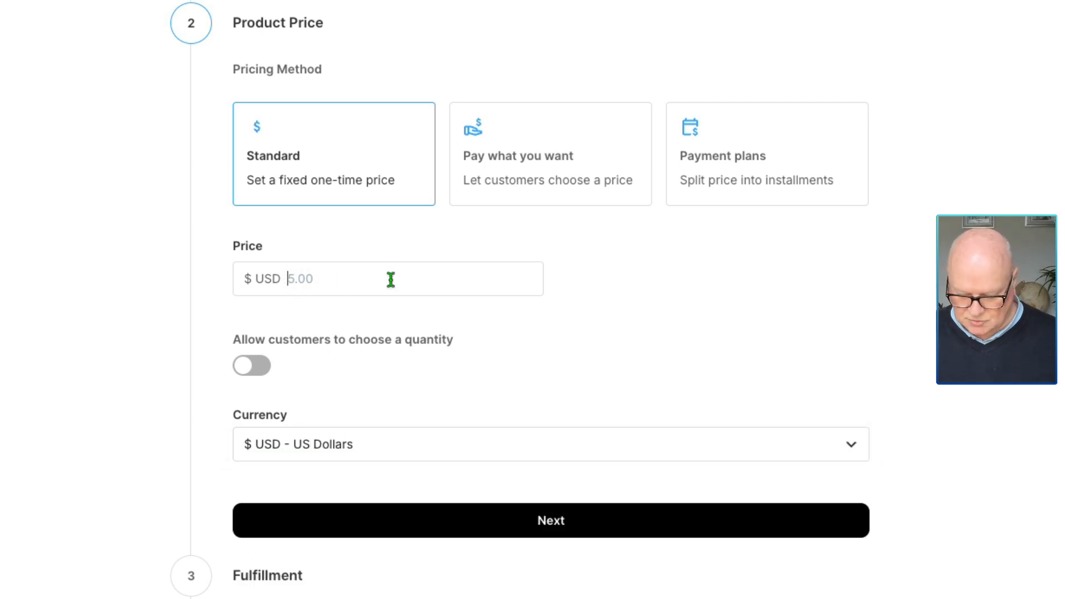
{"action": "type", "text": "100"}
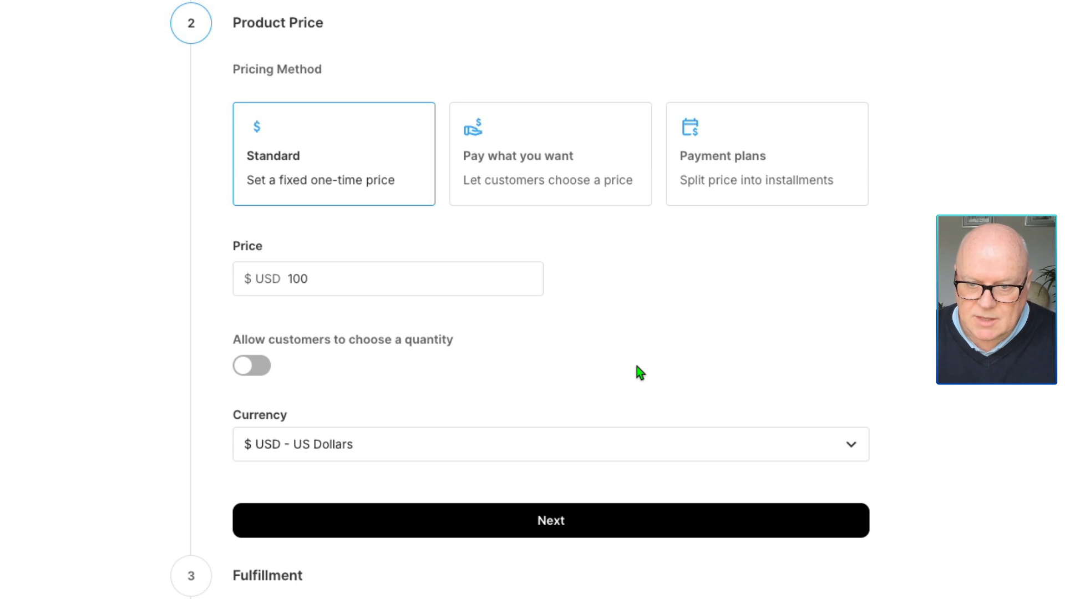
{"action": "left_click", "coordinate": [562, 530]}
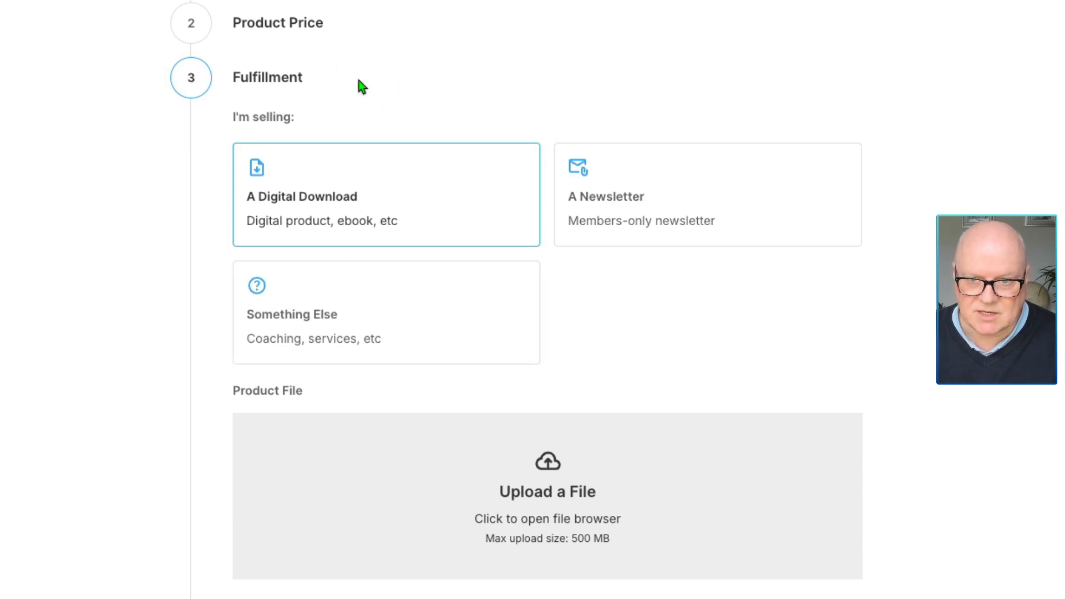
- Set the fulfillment to Something Else (coaching, services, etc.) and proceed to the domain name
{"action": "scroll", "coordinate": [342, 100], "scroll_direction": "up", "scroll_amount": 2}
{"action": "scroll", "coordinate": [342, 104], "scroll_direction": "down", "scroll_amount": 3}
{"action": "left_click", "coordinate": [321, 284]}
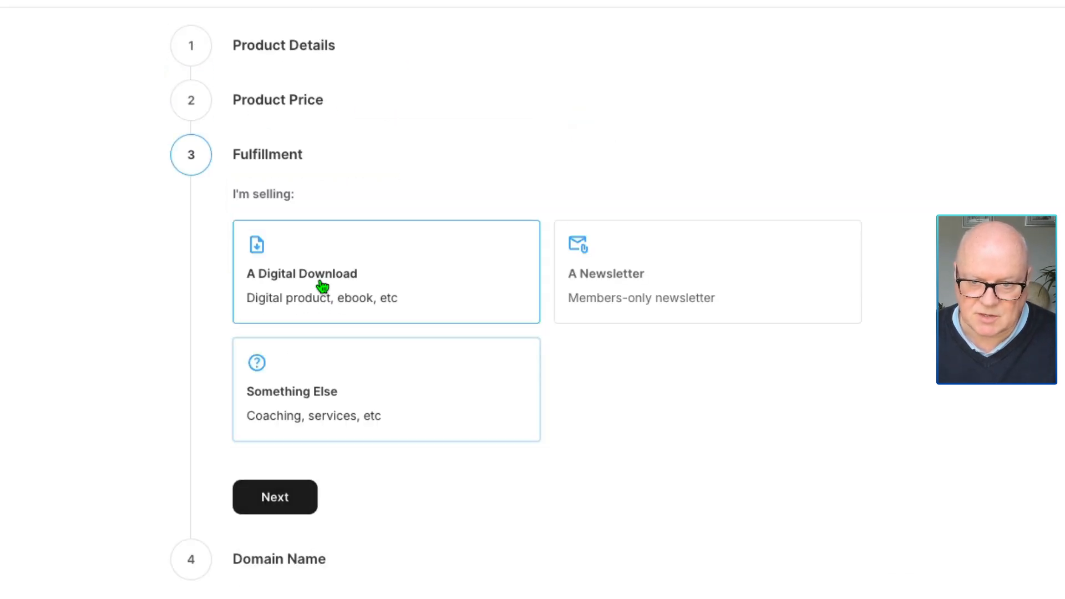
{"action": "left_click", "coordinate": [285, 500]}
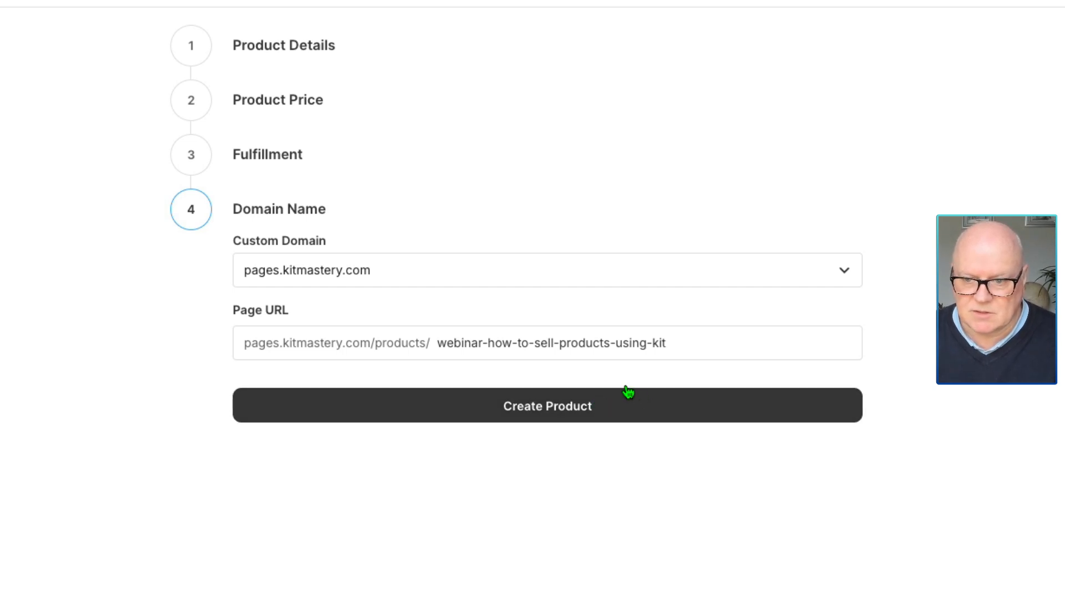
- Create the product on pages.kitmastery.com with the suggested page URL webinar-how-to-sell-products-using-kit
{"action": "left_click_drag", "start_coordinate": [438, 344], "coordinate": [680, 348]}
{"action": "left_click", "coordinate": [680, 349]}
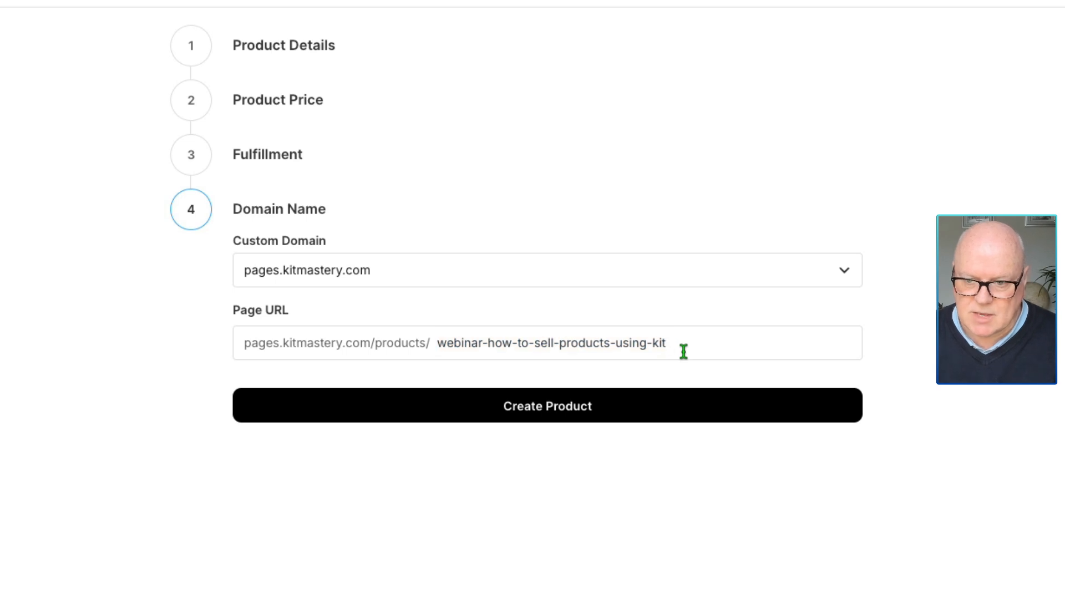
{"action": "left_click", "coordinate": [541, 411]}
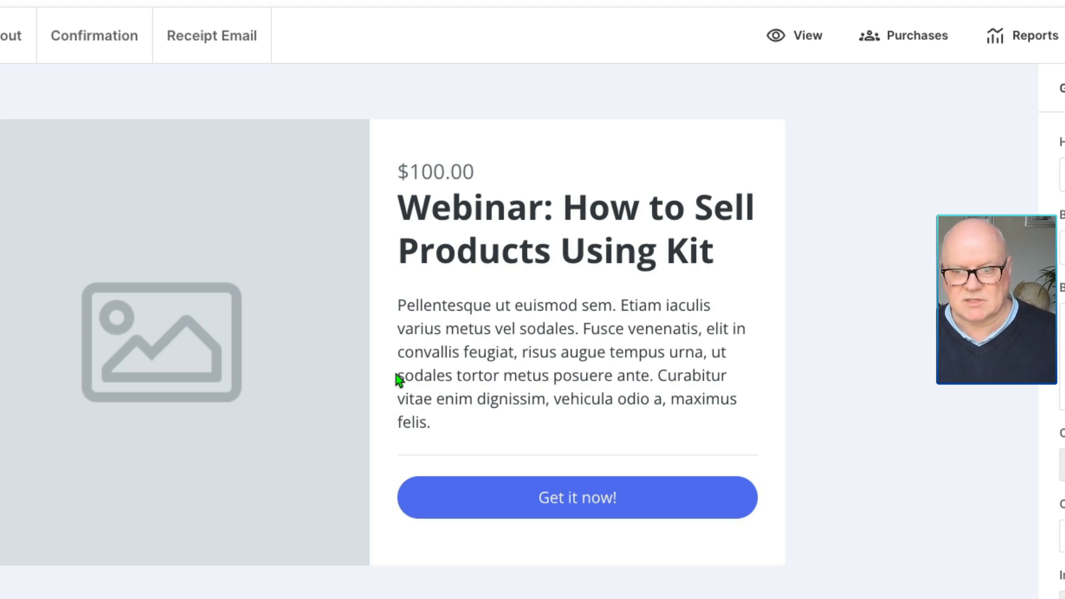
- Fill the product page's image placeholder with the uploaded "How to Sell Products via Kit" picture
{"action": "left_click", "coordinate": [196, 225]}
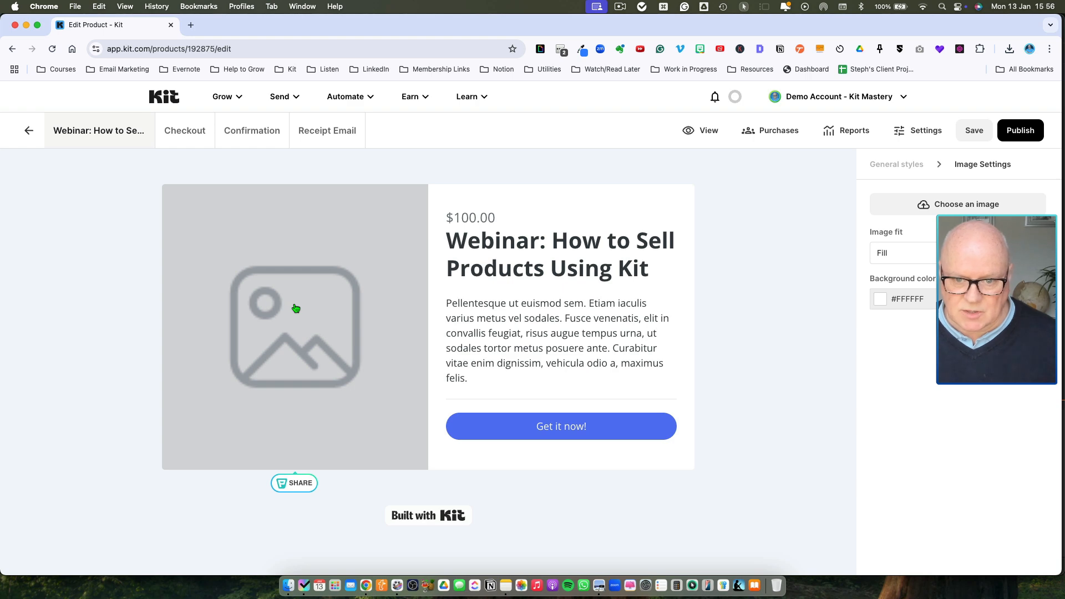
{"action": "left_click", "coordinate": [962, 205]}
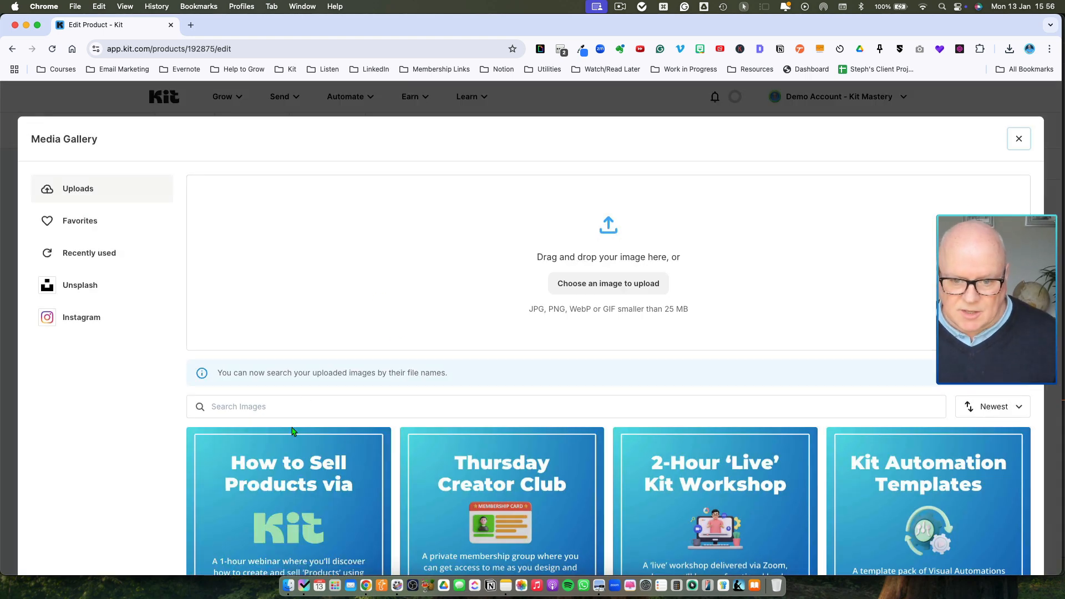
{"action": "left_click", "coordinate": [314, 461]}
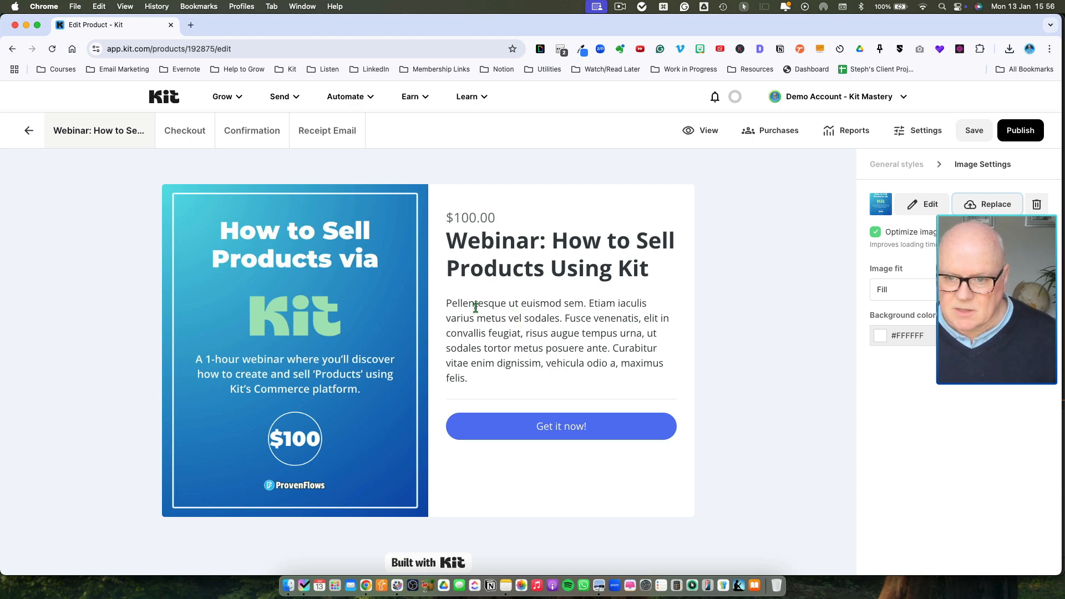
- Replace the placeholder description with the one-hour webinar text, putting "The webinar will be recorded for reference." in its own paragraph
{"action": "left_click_drag", "start_coordinate": [448, 303], "coordinate": [488, 373]}
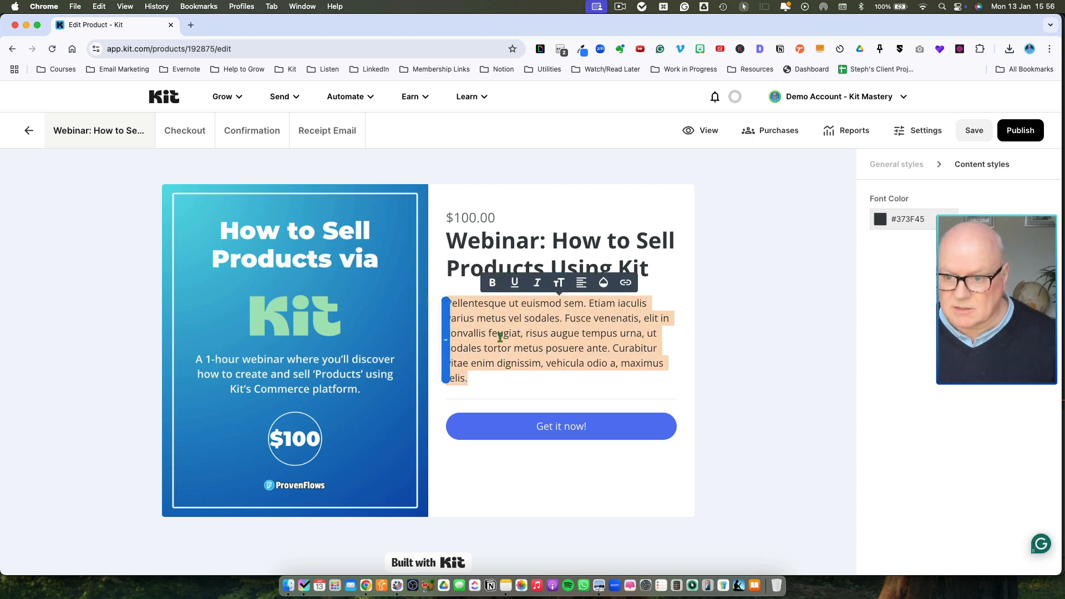
{"action": "type", "text": "A one-hour webinar where I’ll show you, step-by-step, how to create and sell products to your email subscribers, using Kit. The webinar will be recorded for reference."}
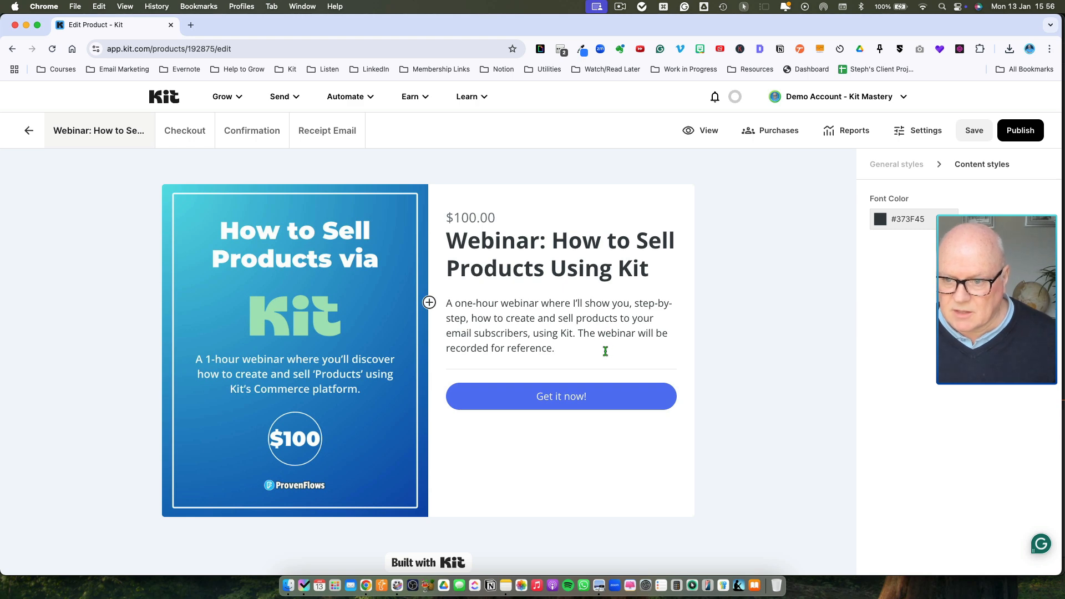
{"action": "left_click", "coordinate": [576, 333]}
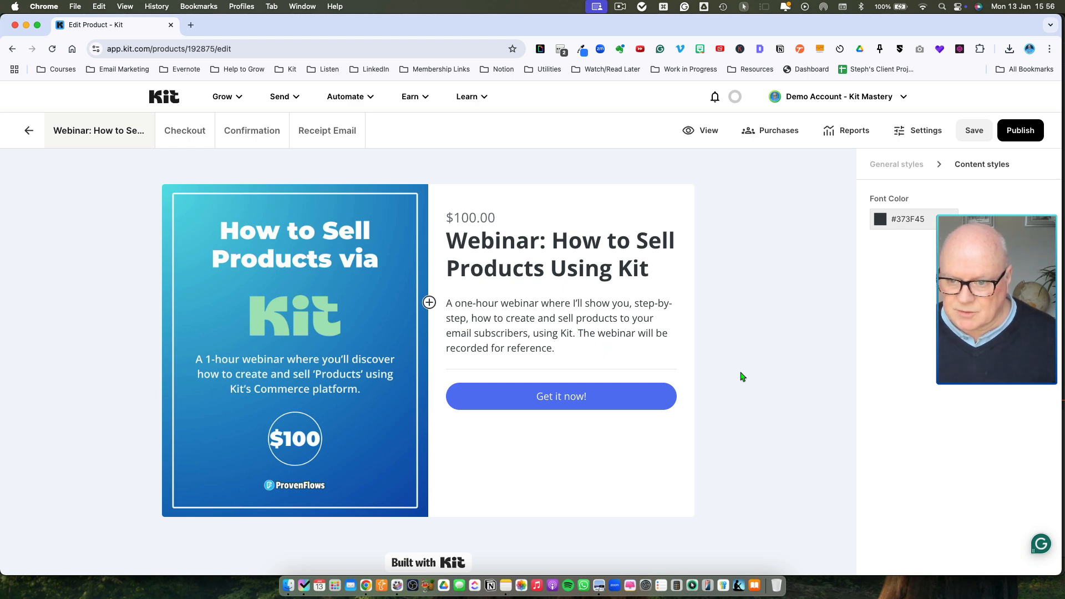
{"action": "key", "text": "Return"}
- Change the purchase button's text to "Buy it now!"
{"action": "left_click", "coordinate": [635, 407]}
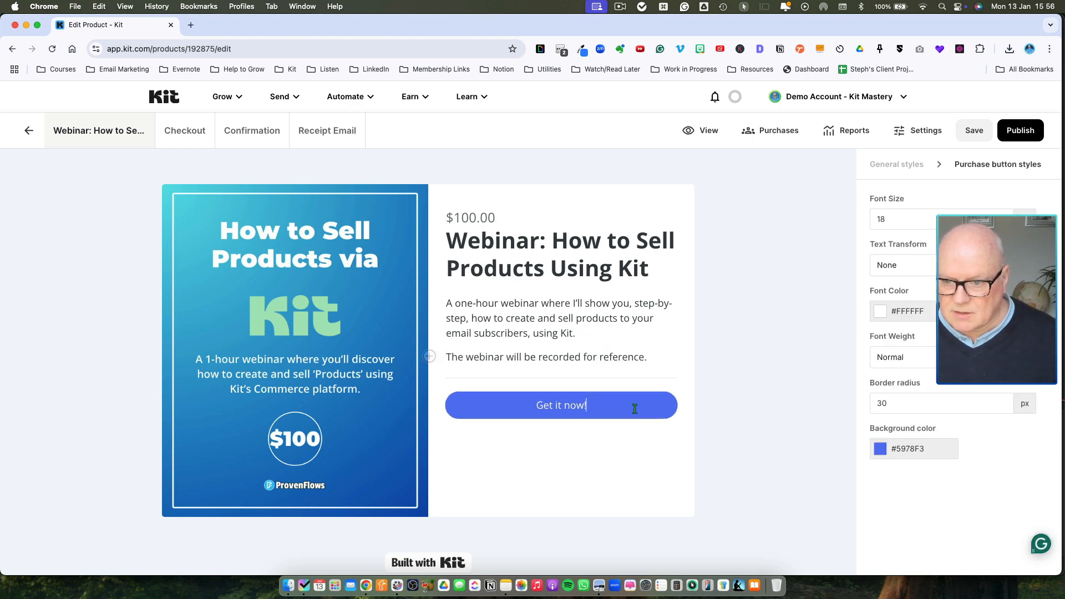
{"action": "double_click", "coordinate": [545, 406]}
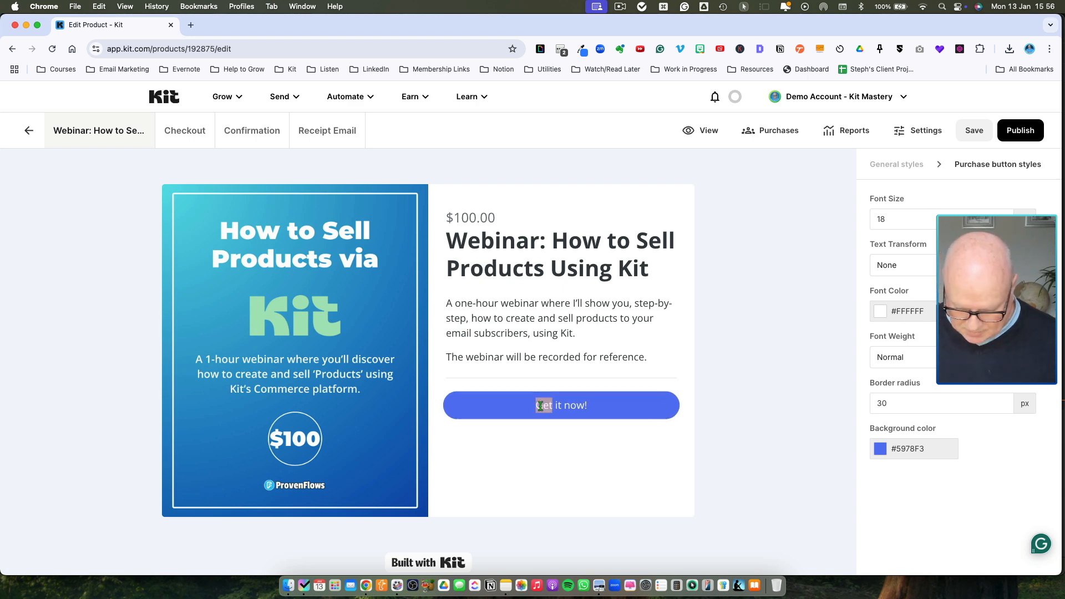
{"action": "type", "text": "Buy"}
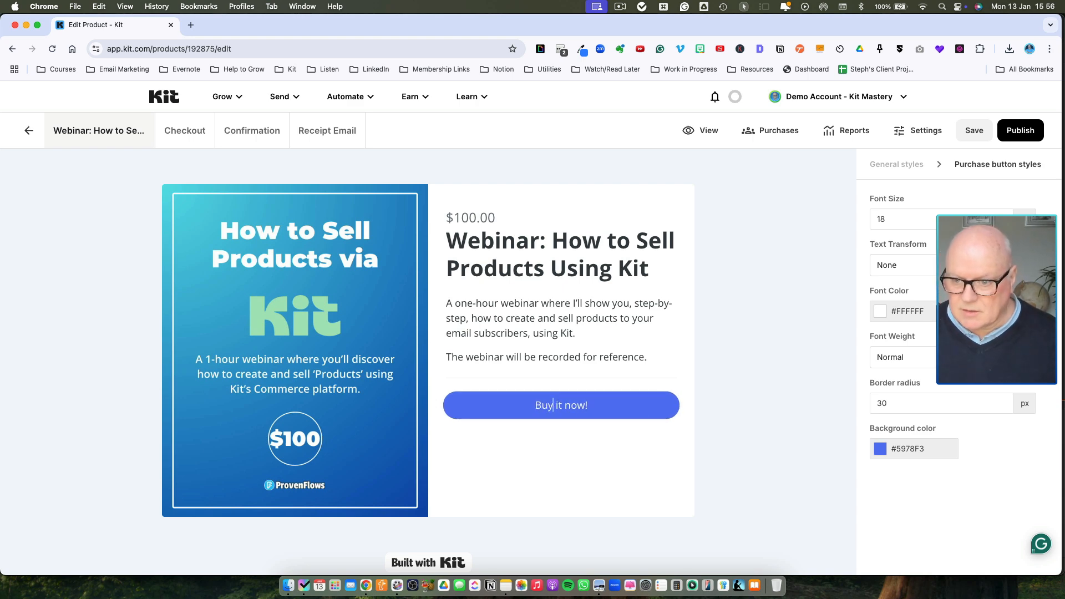
- Set the purchase button's background color to the saved coral red #fa6068
{"action": "left_click", "coordinate": [880, 448]}
{"action": "scroll", "coordinate": [933, 495], "scroll_direction": "down", "scroll_amount": 2}
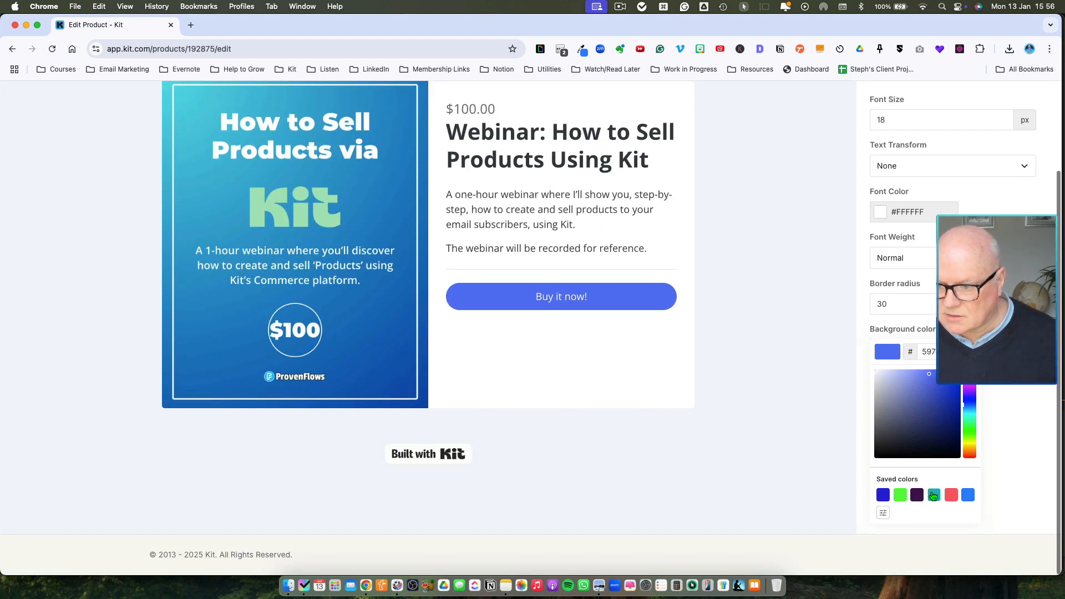
{"action": "left_click", "coordinate": [934, 495]}
{"action": "scroll", "coordinate": [532, 380], "scroll_direction": "up", "scroll_amount": 2}
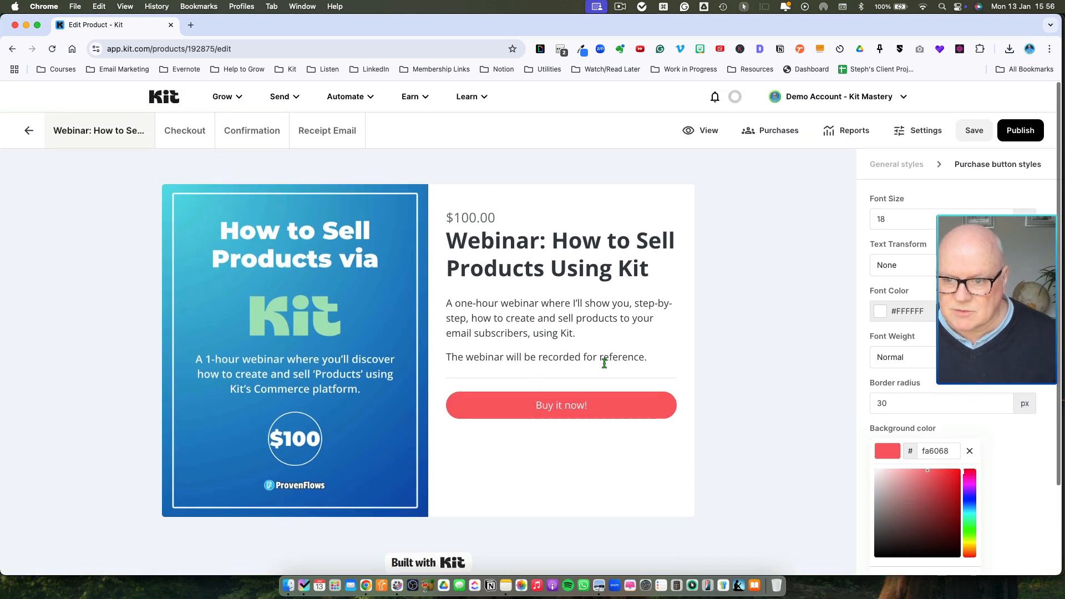
{"action": "left_click", "coordinate": [652, 356]}
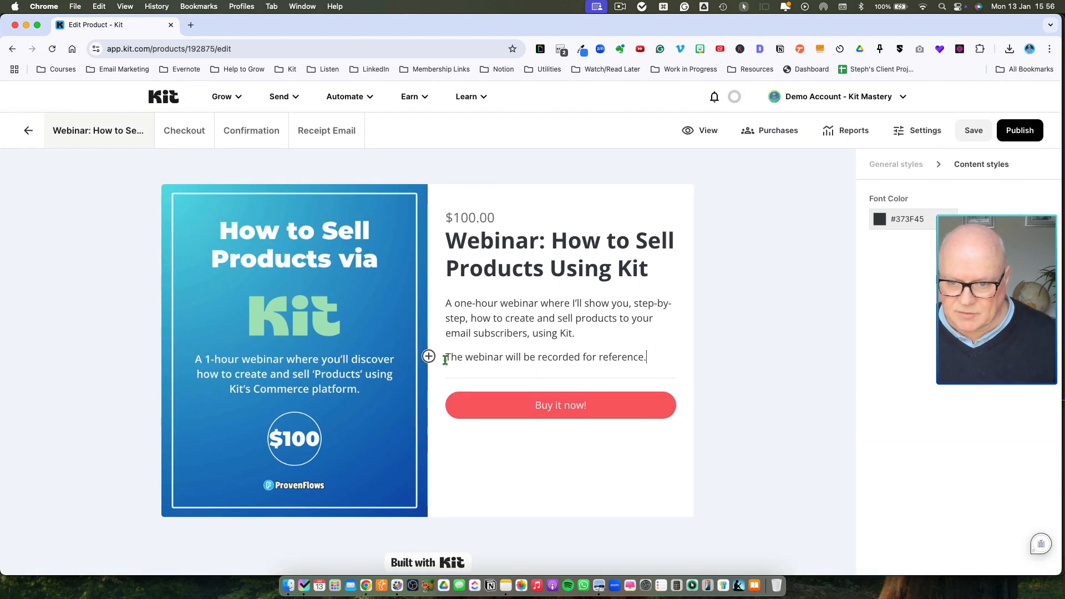
{"action": "left_click", "coordinate": [428, 357]}
{"action": "scroll", "coordinate": [469, 422], "scroll_direction": "down", "scroll_amount": 3}
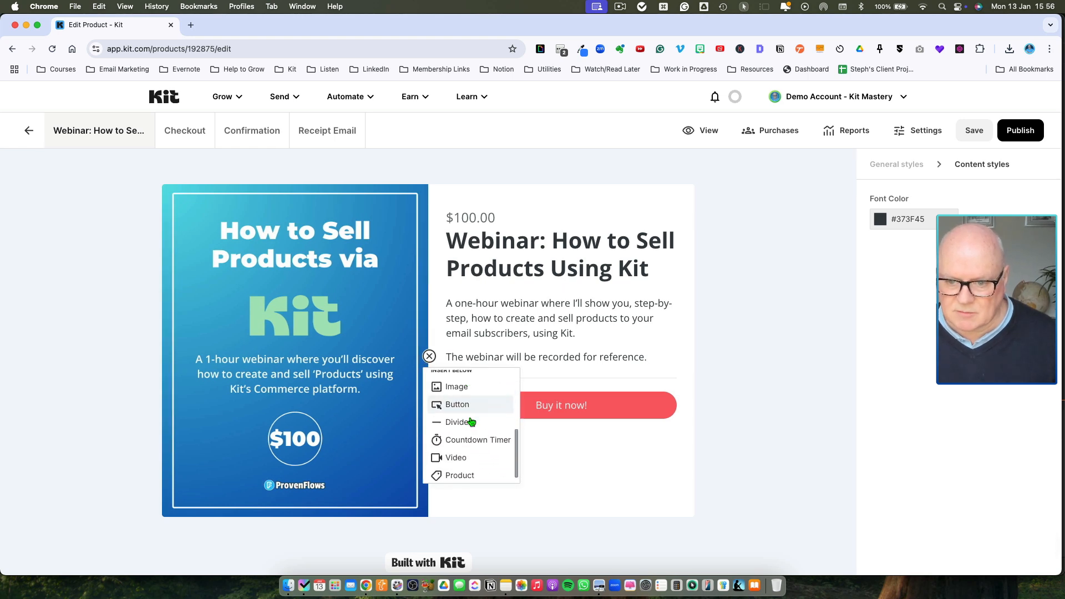
{"action": "left_click", "coordinate": [653, 357]}
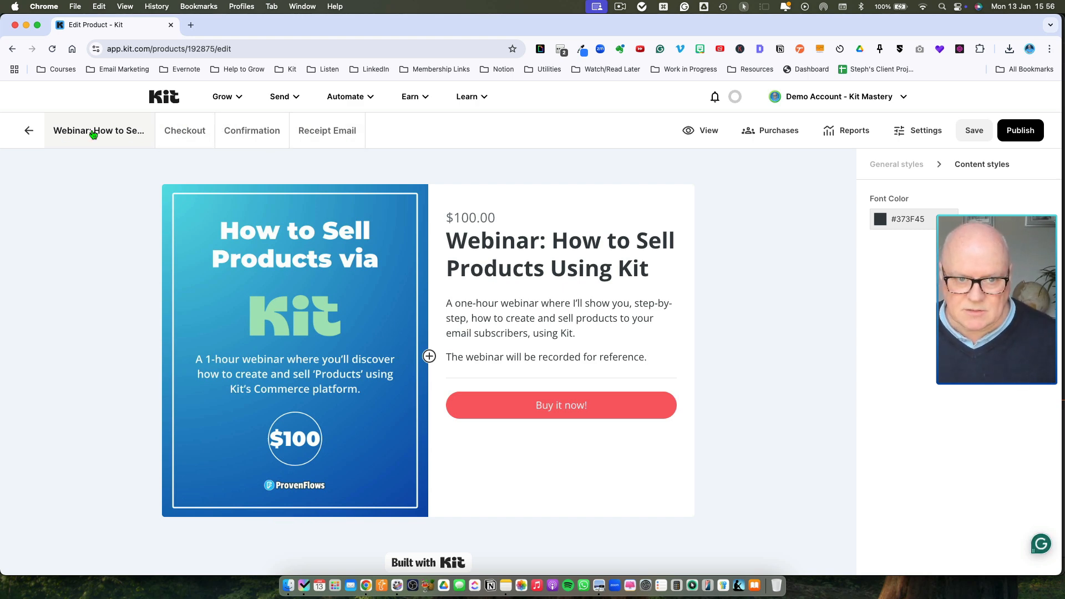
- Open the product's checkout page and review its order summary, upsell option and card payment form
{"action": "left_click", "coordinate": [185, 132]}
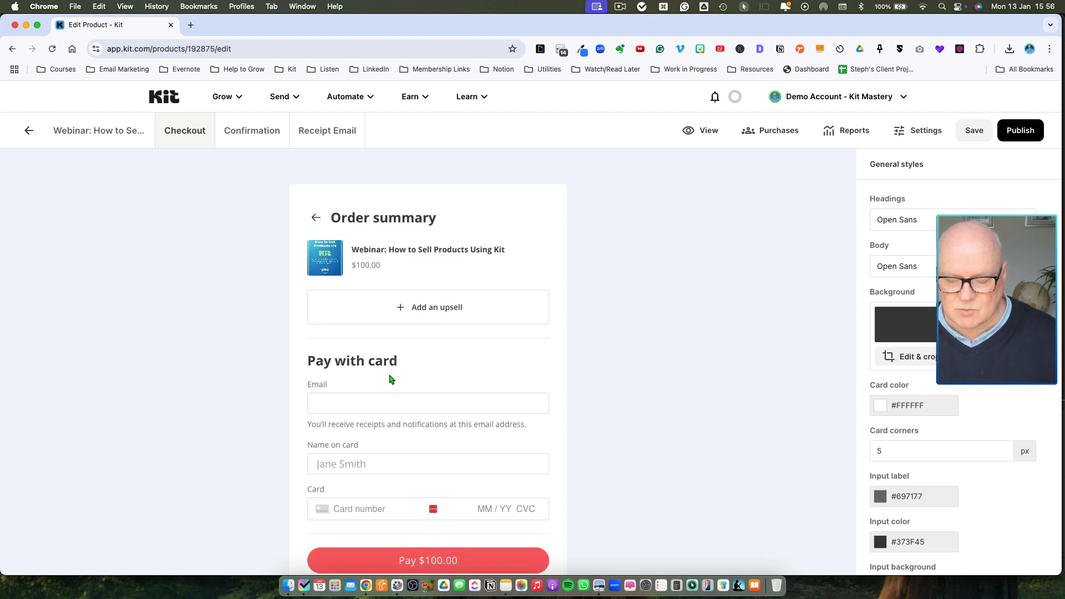
{"action": "scroll", "coordinate": [405, 376], "scroll_direction": "down", "scroll_amount": 2}
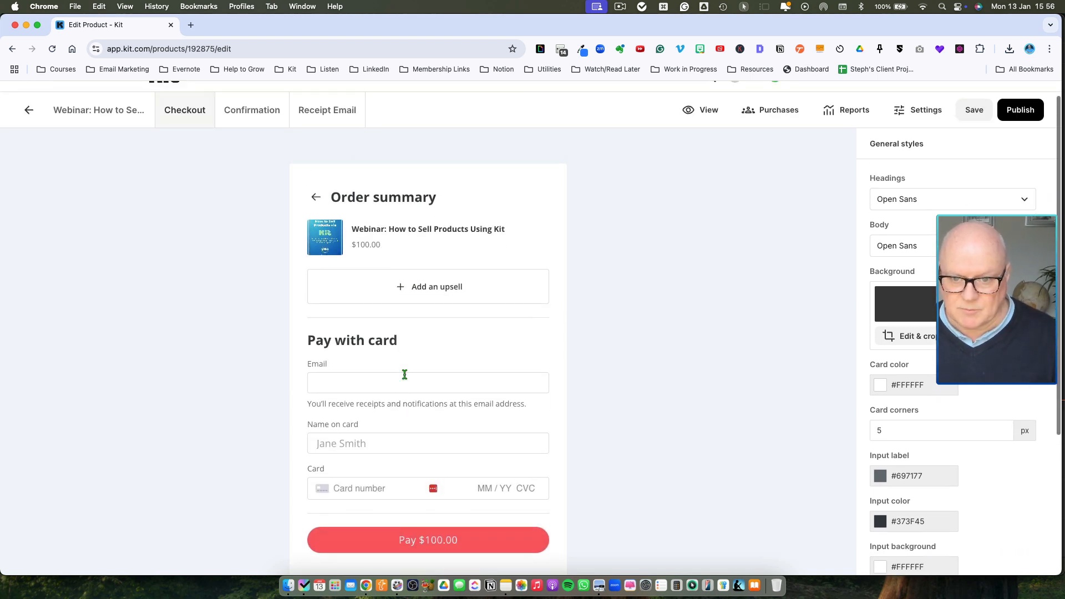
{"action": "scroll", "coordinate": [405, 375], "scroll_direction": "down", "scroll_amount": 3}
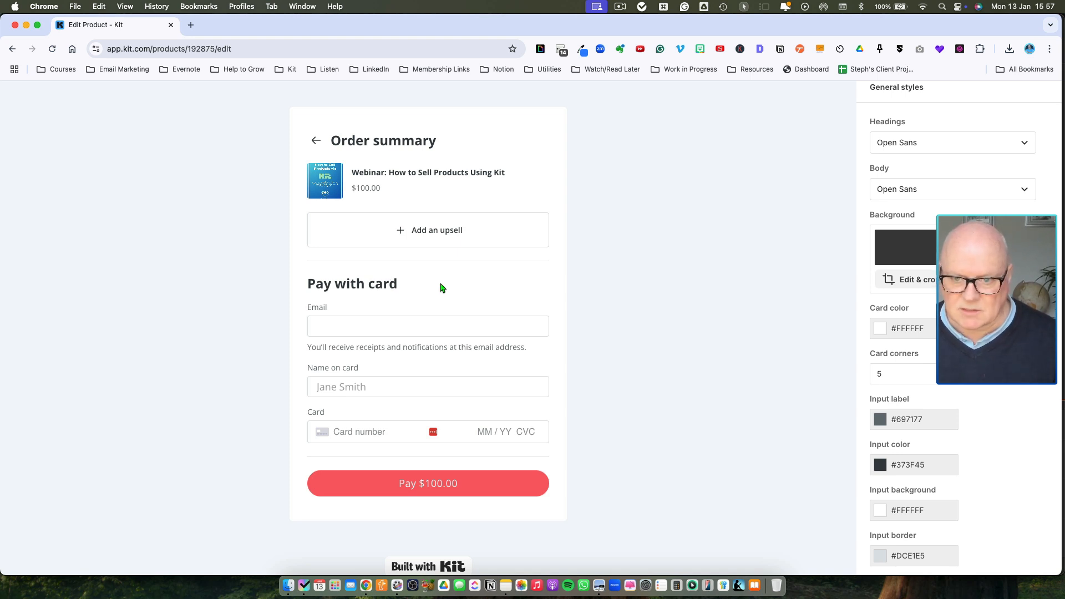
{"action": "scroll", "coordinate": [449, 294], "scroll_direction": "up", "scroll_amount": 3}
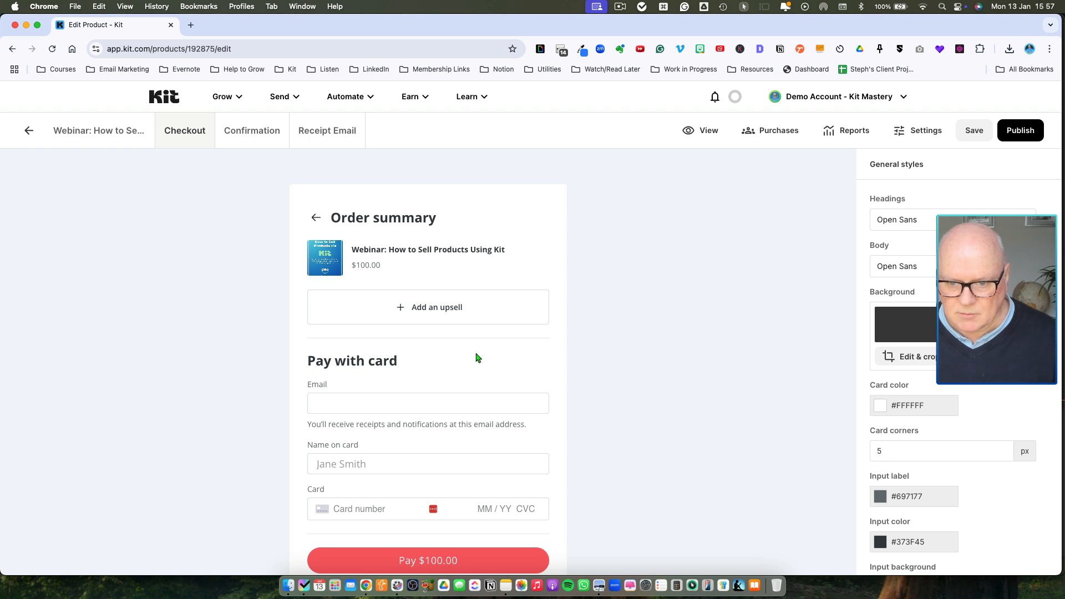
{"action": "scroll", "coordinate": [492, 361], "scroll_direction": "down", "scroll_amount": 1}
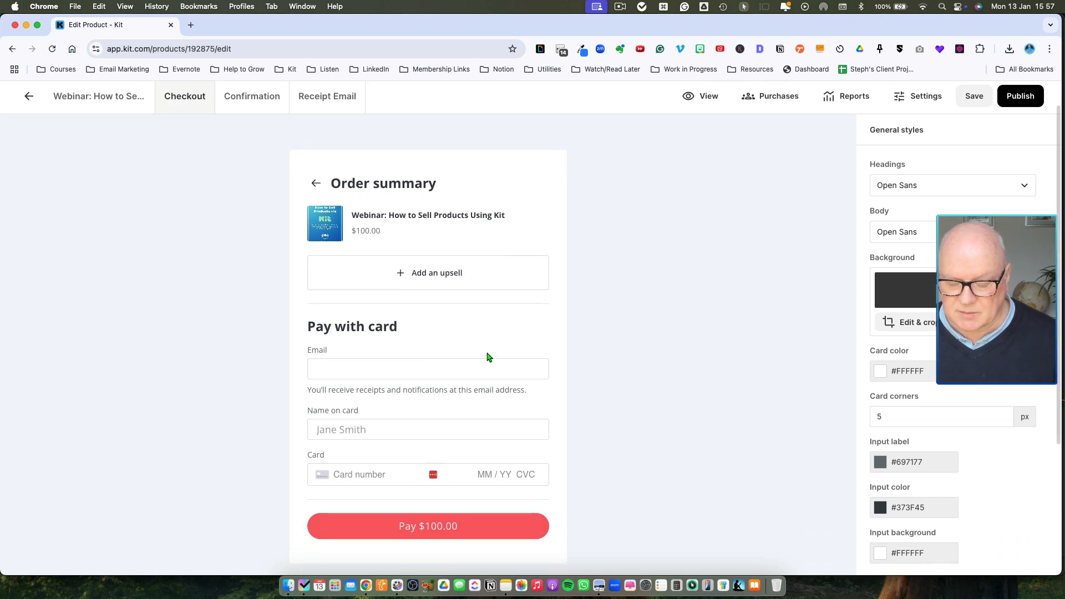
{"action": "scroll", "coordinate": [397, 323], "scroll_direction": "up", "scroll_amount": 2}
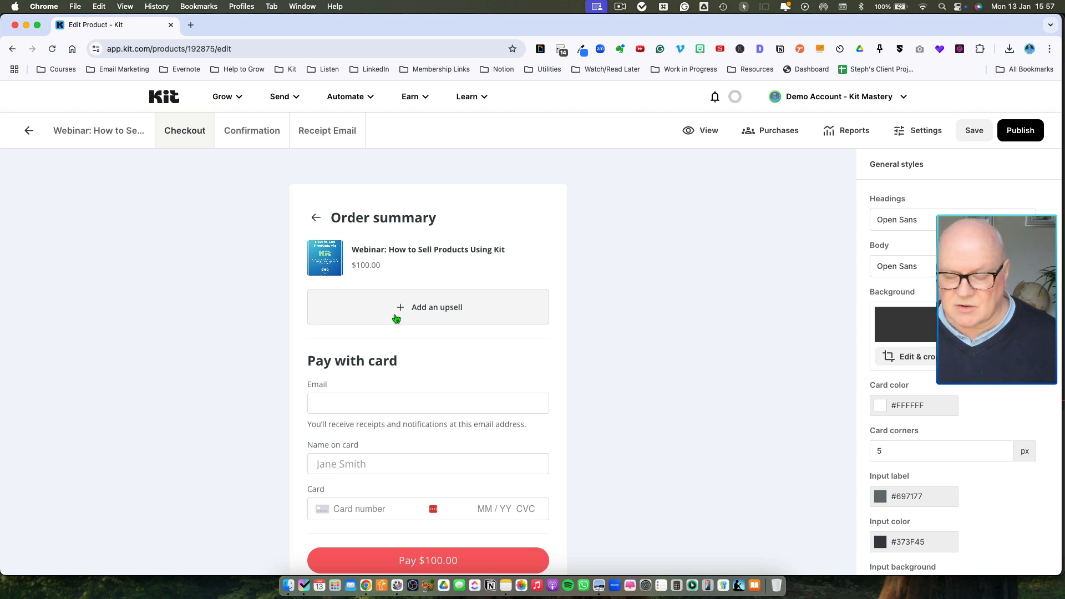
- Insert the webinar cover image into the message text on the product's confirmation page
{"action": "left_click", "coordinate": [250, 132]}
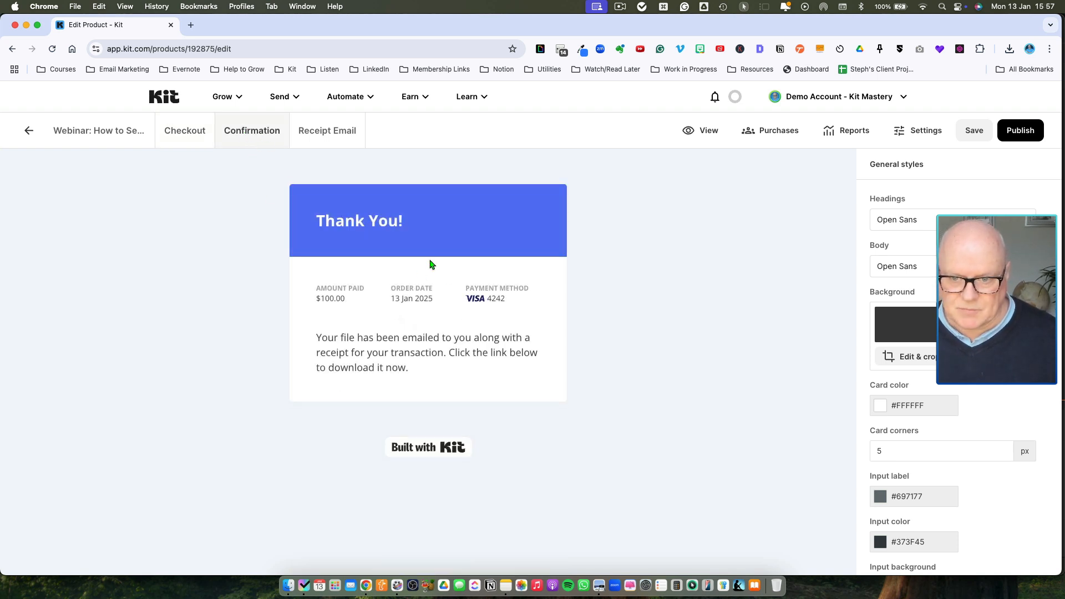
{"action": "left_click_drag", "start_coordinate": [414, 367], "coordinate": [314, 338]}
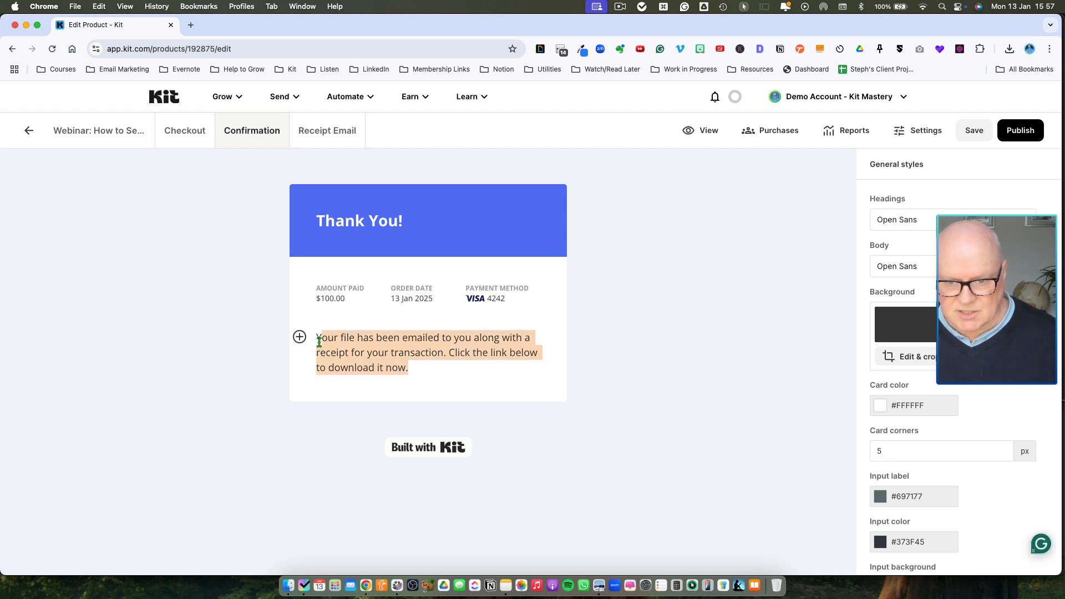
{"action": "left_click", "coordinate": [381, 357]}
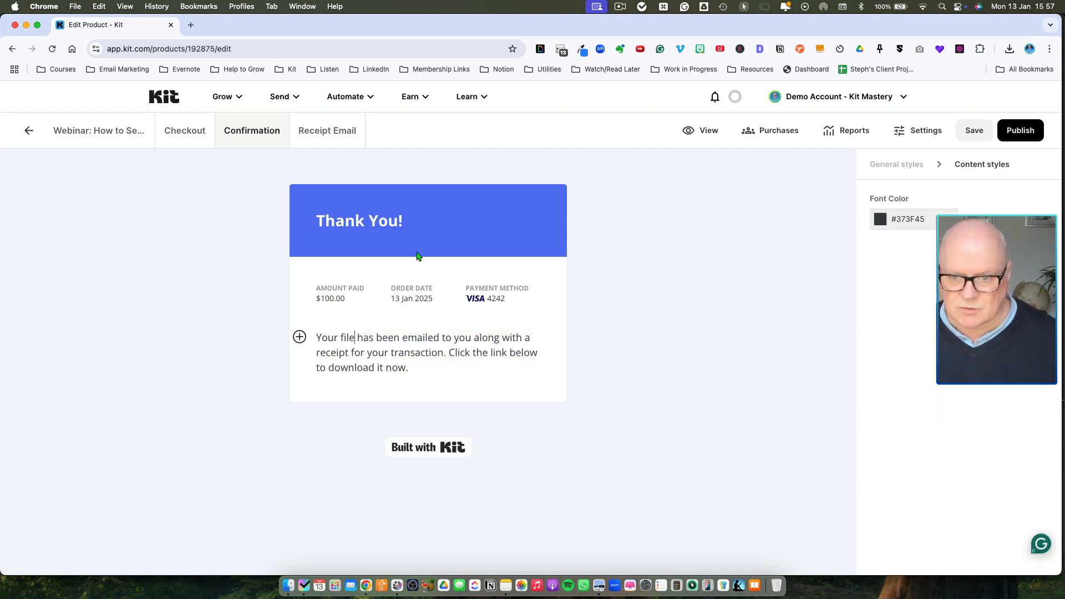
{"action": "left_click", "coordinate": [300, 338]}
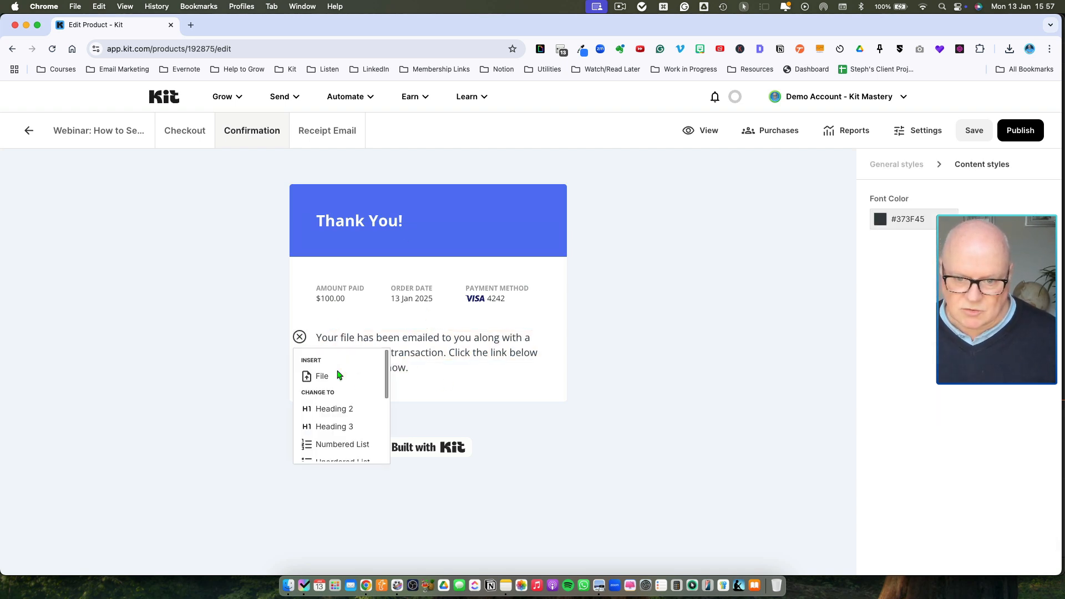
{"action": "scroll", "coordinate": [342, 409], "scroll_direction": "down", "scroll_amount": 2}
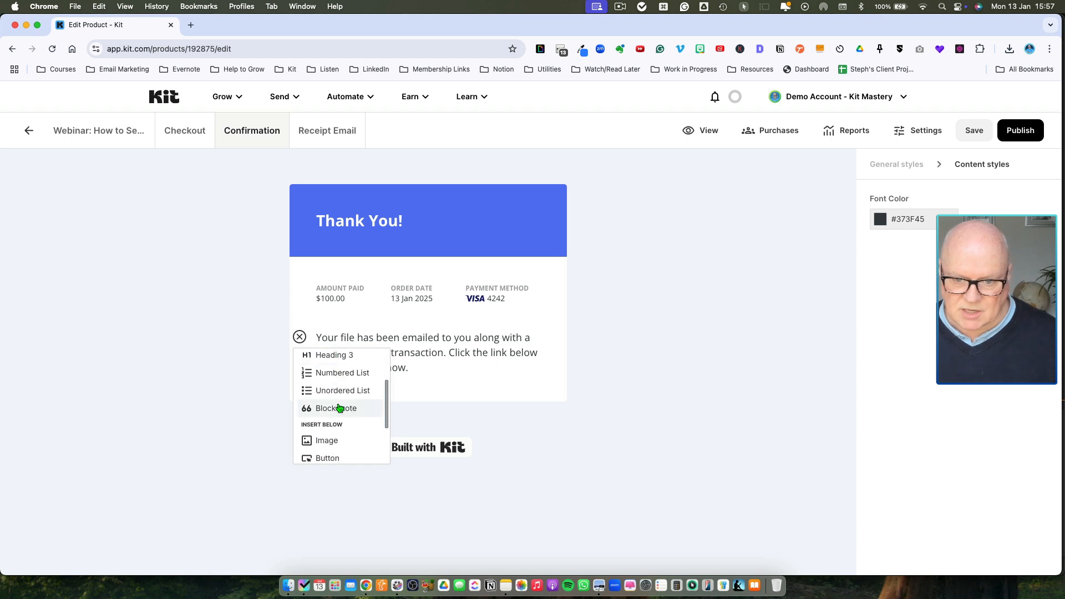
{"action": "left_click", "coordinate": [336, 437]}
{"action": "key", "text": "Escape"}
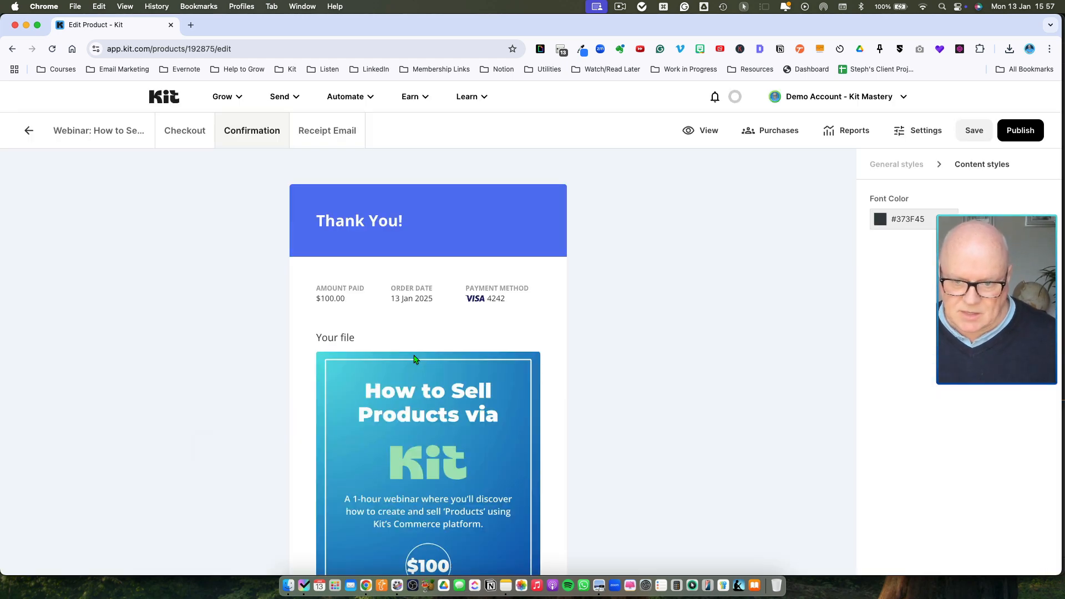
- Delete the "Your file" text above the confirmation page's image and check the layout
{"action": "left_click_drag", "start_coordinate": [365, 341], "coordinate": [314, 338]}
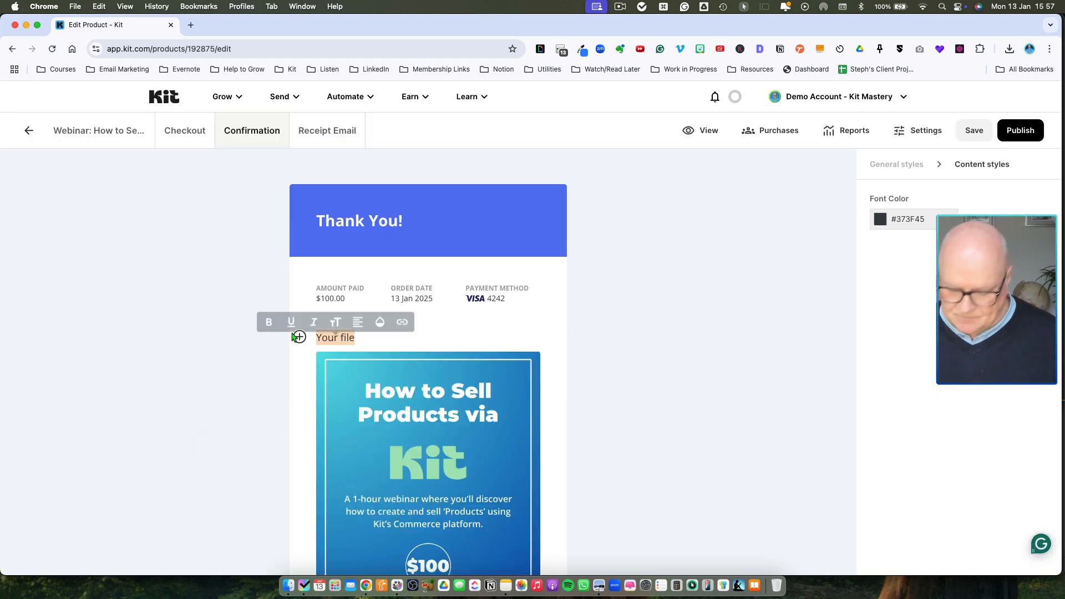
{"action": "key", "text": "BackSpace"}
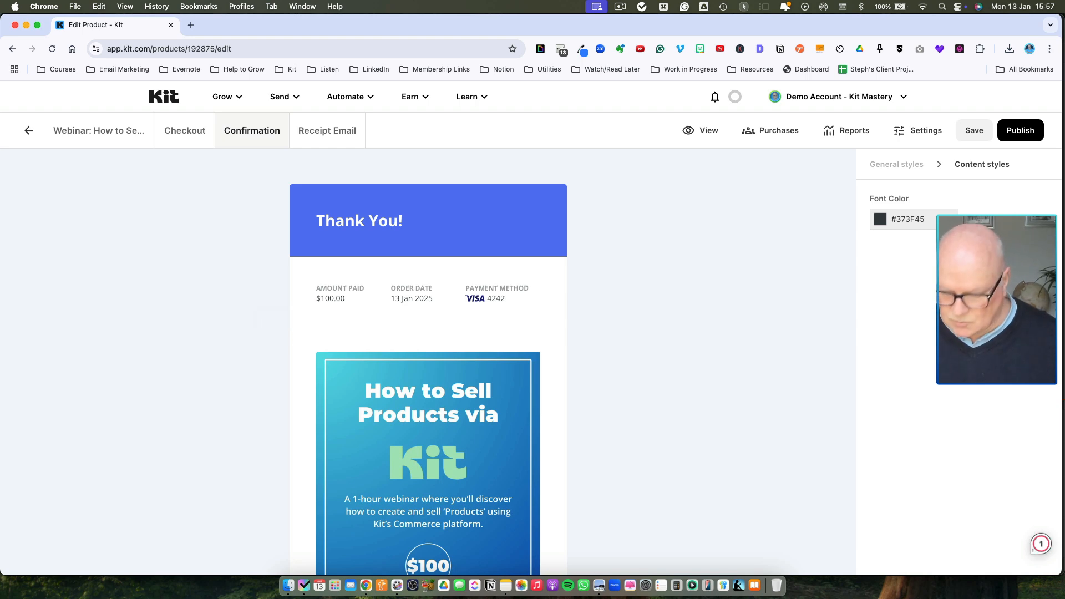
{"action": "left_click", "coordinate": [342, 385]}
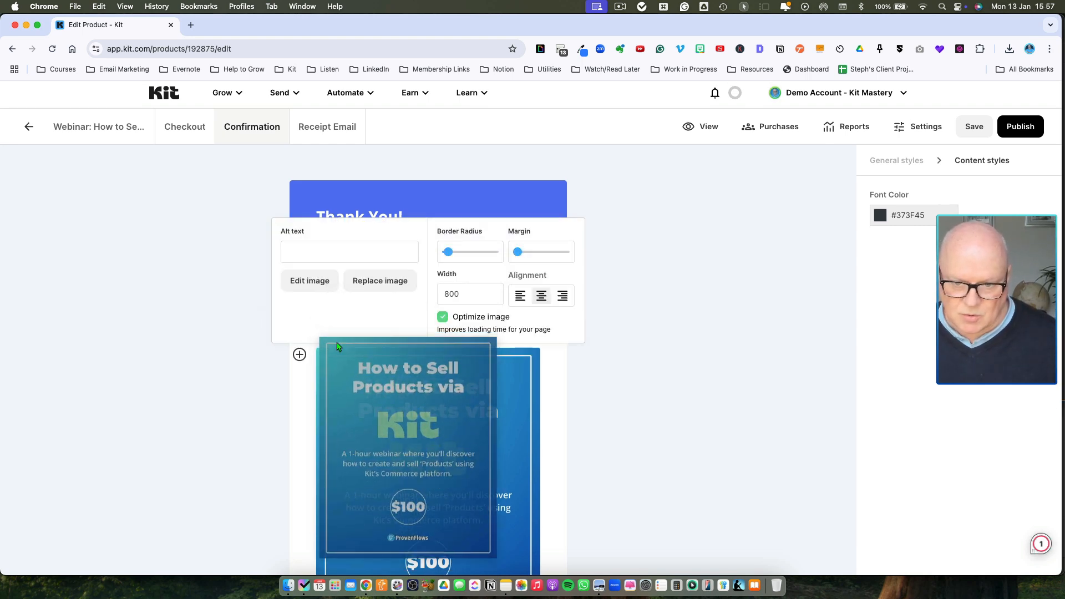
{"action": "left_click", "coordinate": [300, 392]}
{"action": "scroll", "coordinate": [299, 398], "scroll_direction": "down", "scroll_amount": 4}
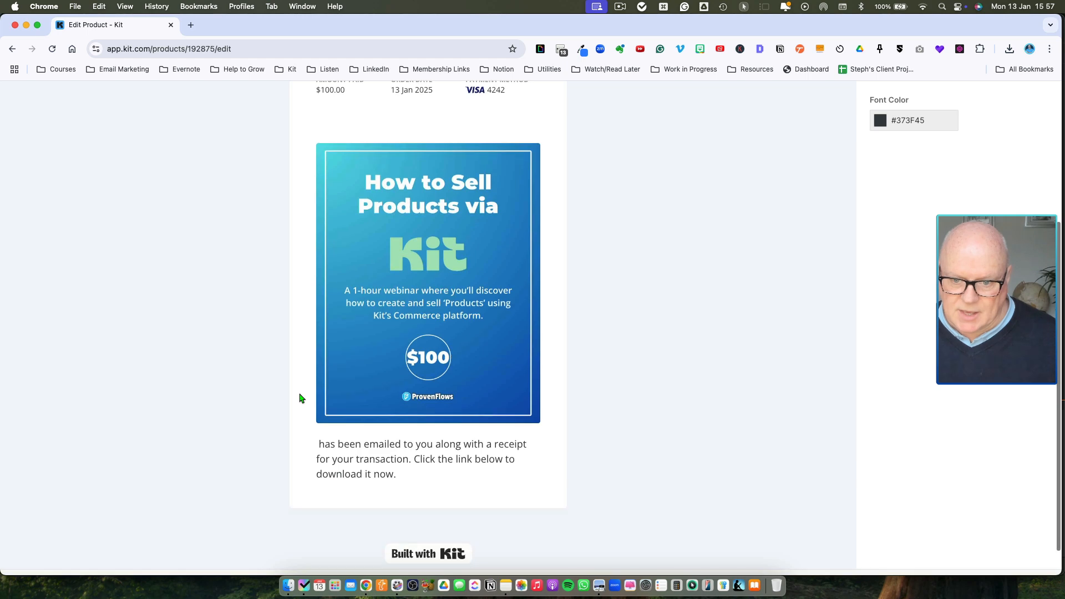
{"action": "scroll", "coordinate": [299, 398], "scroll_direction": "up", "scroll_amount": 3}
{"action": "scroll", "coordinate": [299, 398], "scroll_direction": "up", "scroll_amount": 5}
- Insert the webinar cover image on a new line below the receipt email's opening paragraph
{"action": "left_click", "coordinate": [321, 143]}
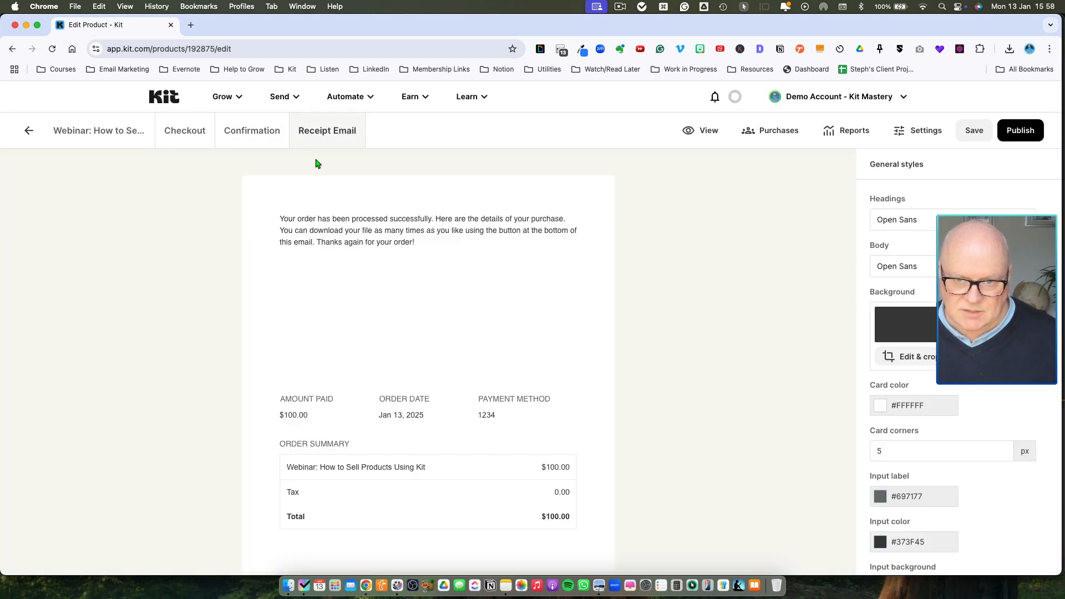
{"action": "left_click", "coordinate": [426, 243]}
{"action": "key", "text": "Return"}
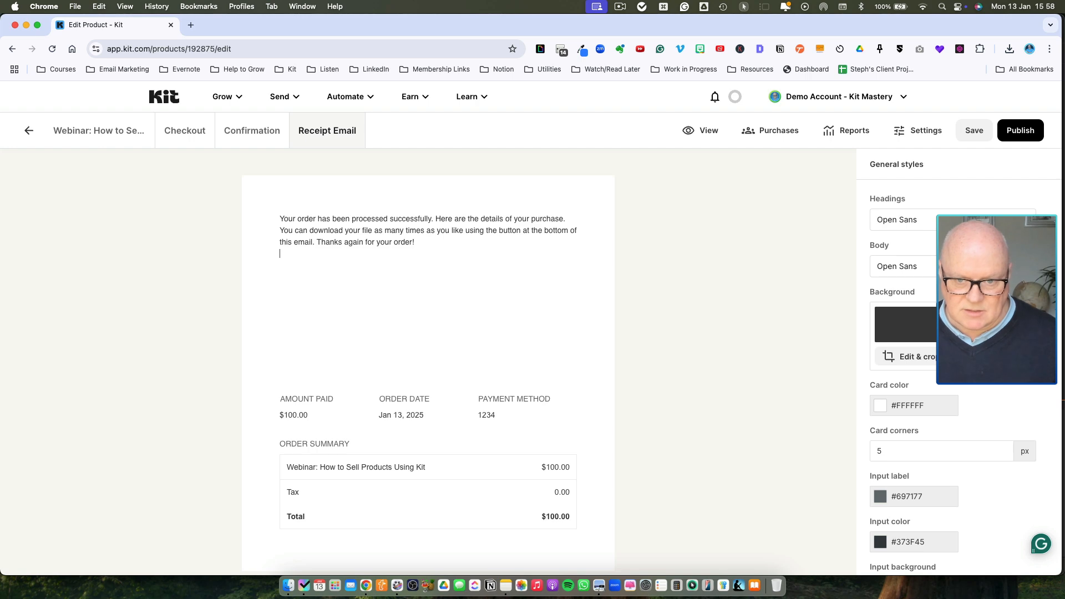
{"action": "left_click", "coordinate": [263, 255]}
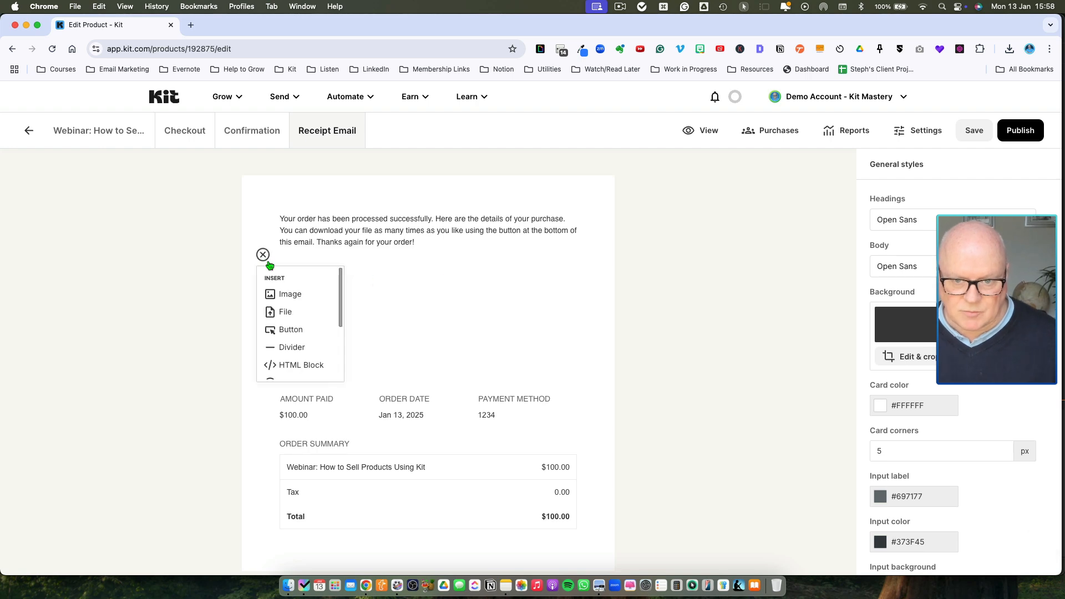
{"action": "left_click", "coordinate": [305, 299]}
{"action": "left_click", "coordinate": [328, 444]}
{"action": "scroll", "coordinate": [383, 362], "scroll_direction": "down", "scroll_amount": 4}
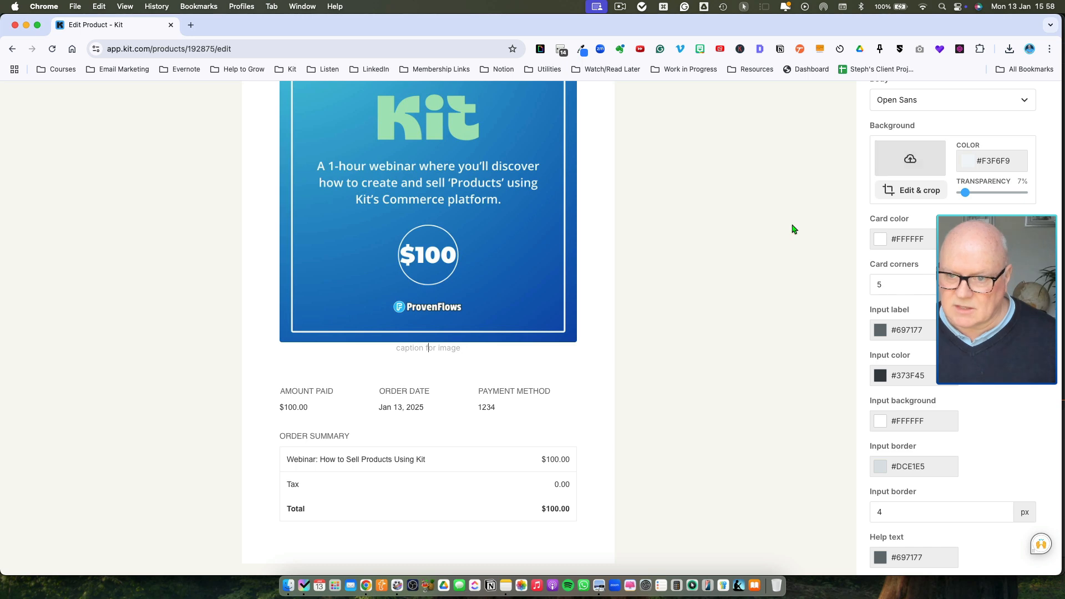
{"action": "scroll", "coordinate": [383, 333], "scroll_direction": "up", "scroll_amount": 5}
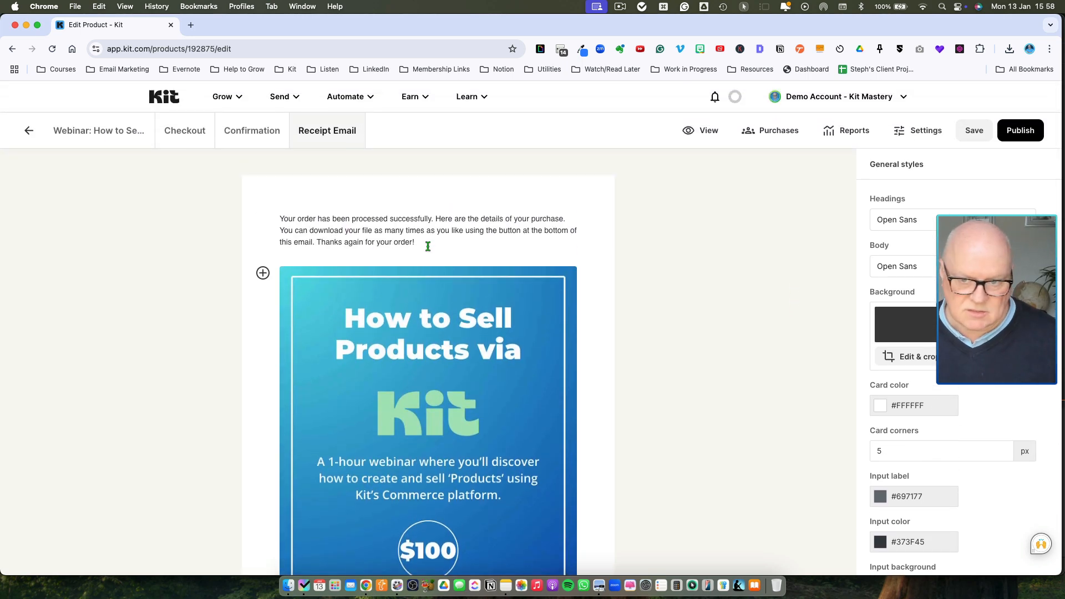
- Review the receipt email's order message, cover image, payment details and order summary
{"action": "triple_click", "coordinate": [382, 244]}
{"action": "left_click", "coordinate": [345, 229]}
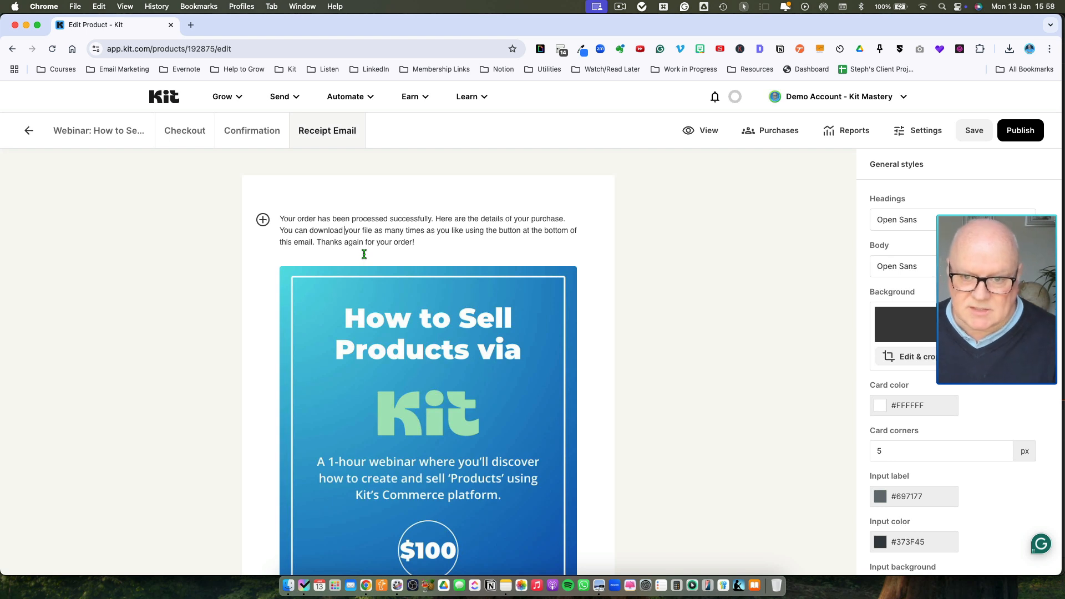
{"action": "scroll", "coordinate": [364, 254], "scroll_direction": "down", "scroll_amount": 6}
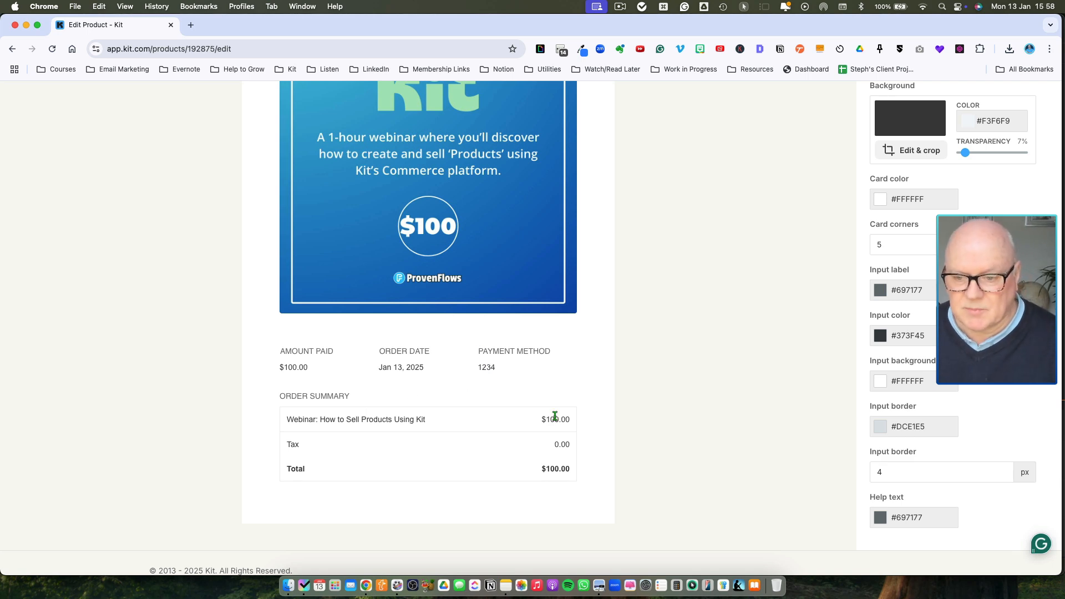
{"action": "scroll", "coordinate": [443, 418], "scroll_direction": "up", "scroll_amount": 6}
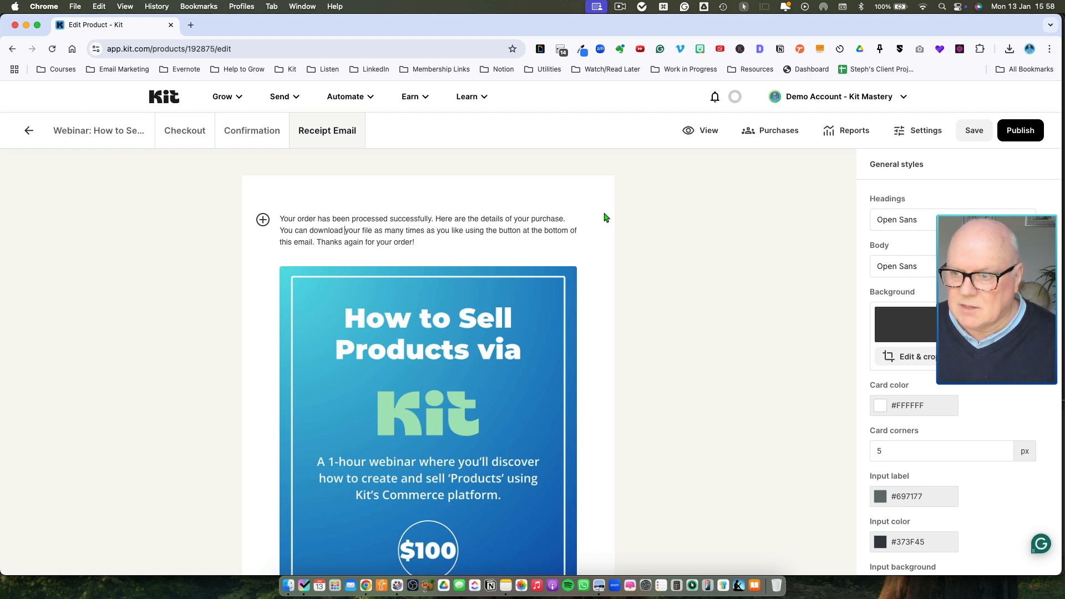
{"action": "scroll", "coordinate": [354, 174], "scroll_direction": "down", "scroll_amount": 1}
{"action": "scroll", "coordinate": [423, 249], "scroll_direction": "down", "scroll_amount": 5}
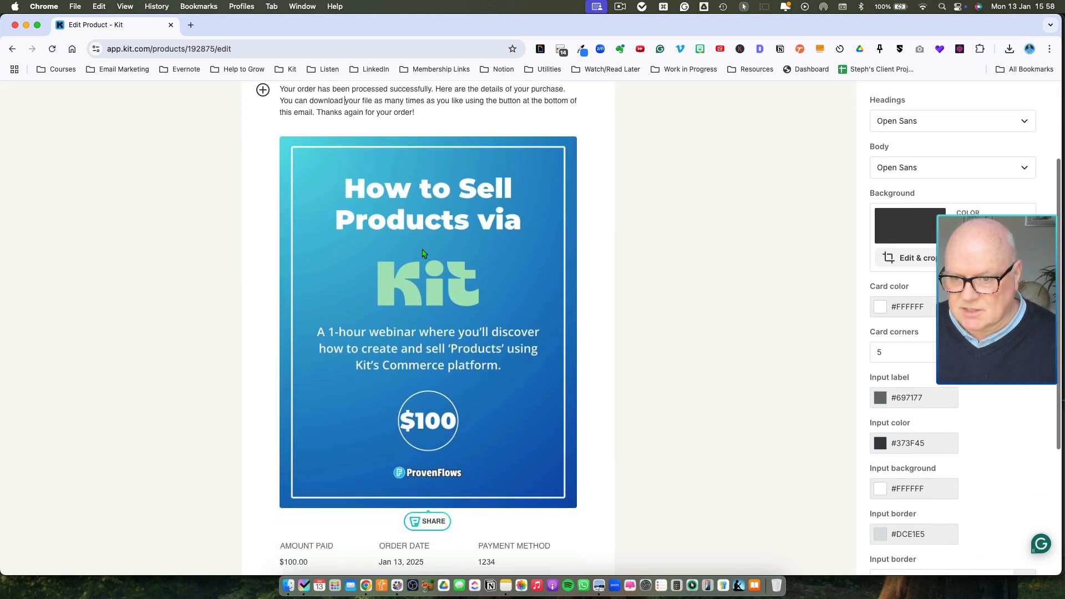
{"action": "scroll", "coordinate": [423, 253], "scroll_direction": "up", "scroll_amount": 3}
{"action": "scroll", "coordinate": [423, 253], "scroll_direction": "down", "scroll_amount": 3}
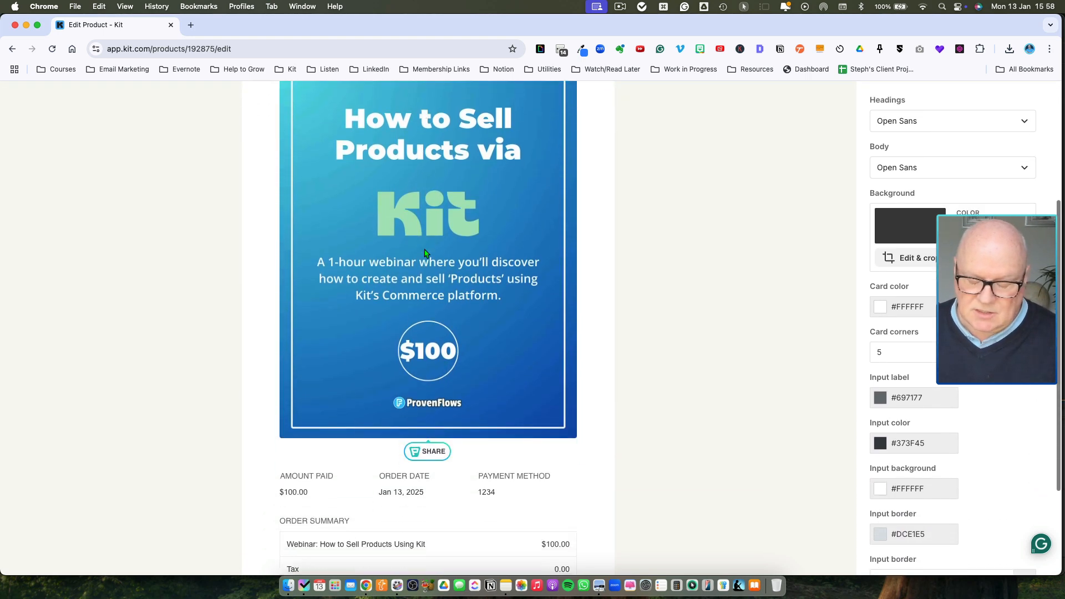
{"action": "scroll", "coordinate": [425, 252], "scroll_direction": "up", "scroll_amount": 1}
{"action": "scroll", "coordinate": [424, 252], "scroll_direction": "up", "scroll_amount": 3}
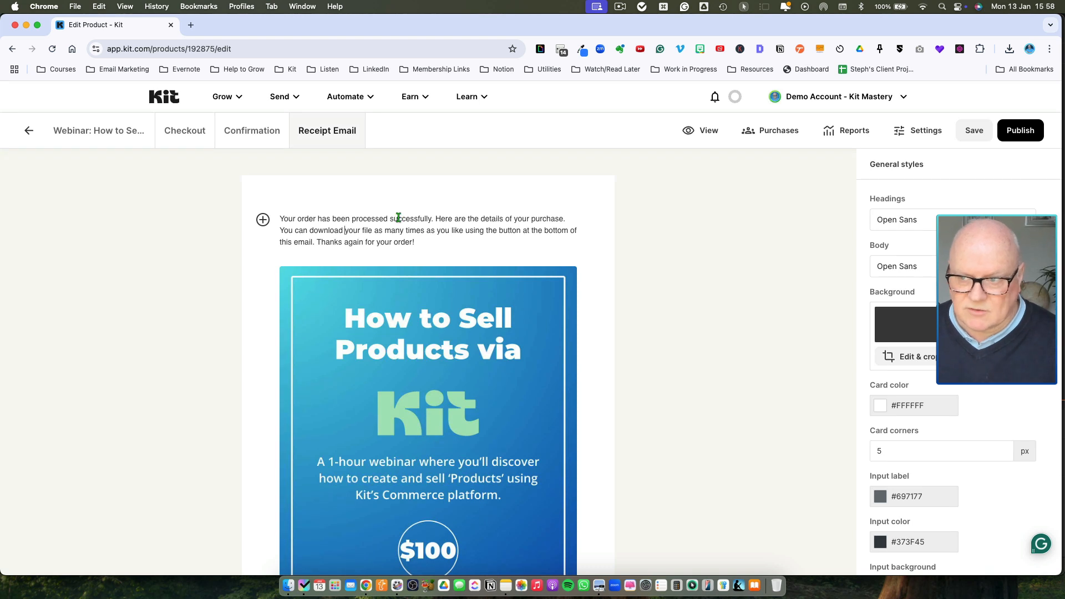
- Save and publish the webinar product, and copy its share link
{"action": "left_click", "coordinate": [975, 133]}
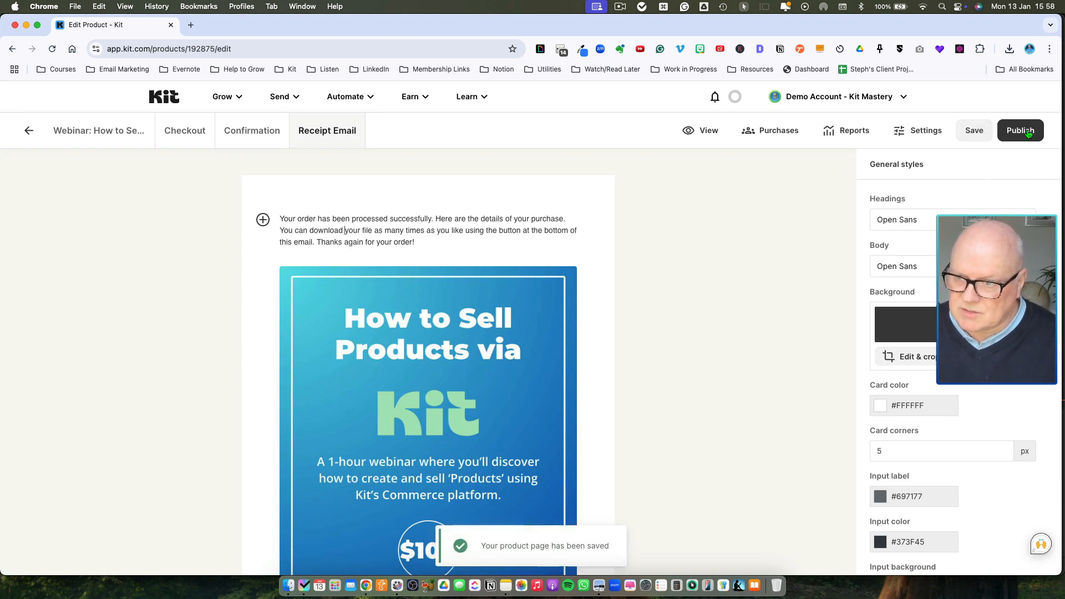
{"action": "left_click", "coordinate": [1009, 134]}
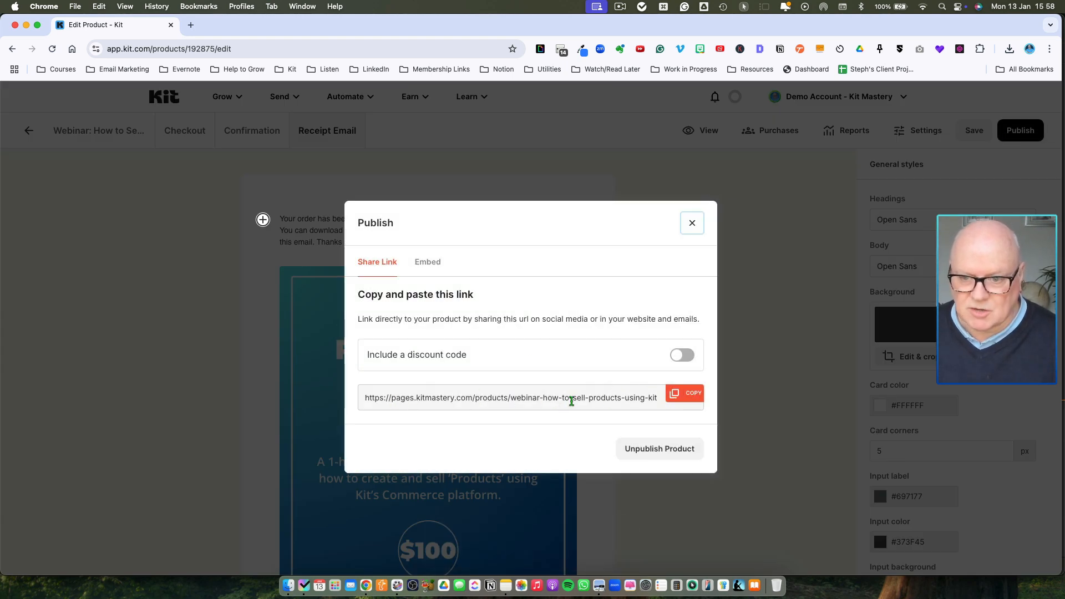
{"action": "left_click", "coordinate": [688, 397]}
{"action": "key", "text": "cmd+c"}
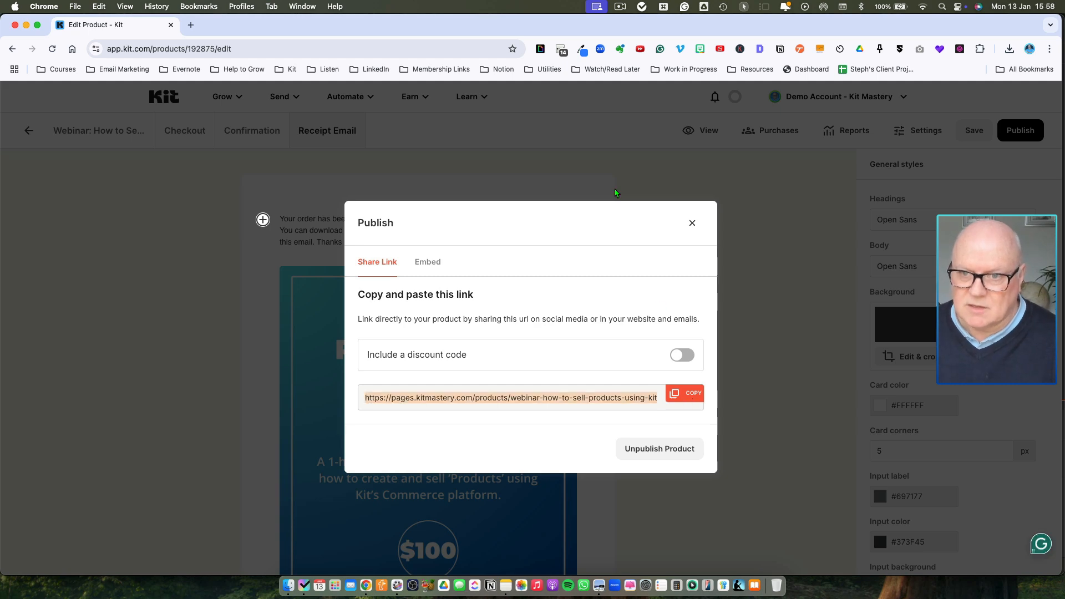
- Open the copied product link in a new browser tab and go through to its live checkout page
{"action": "left_click", "coordinate": [195, 26]}
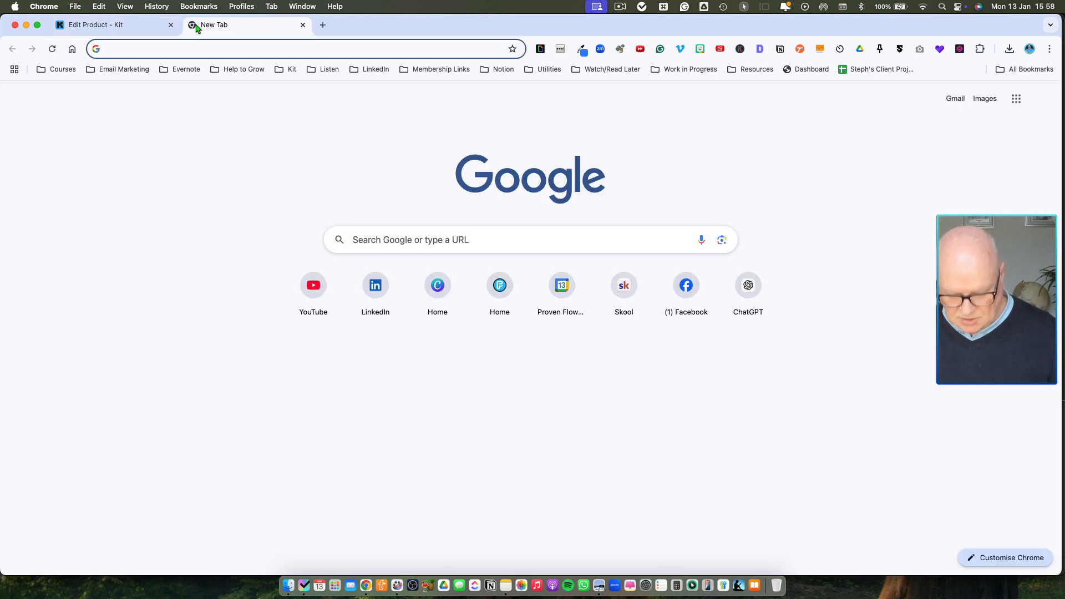
{"action": "key", "text": "cmd+v"}
{"action": "key", "text": "Return"}
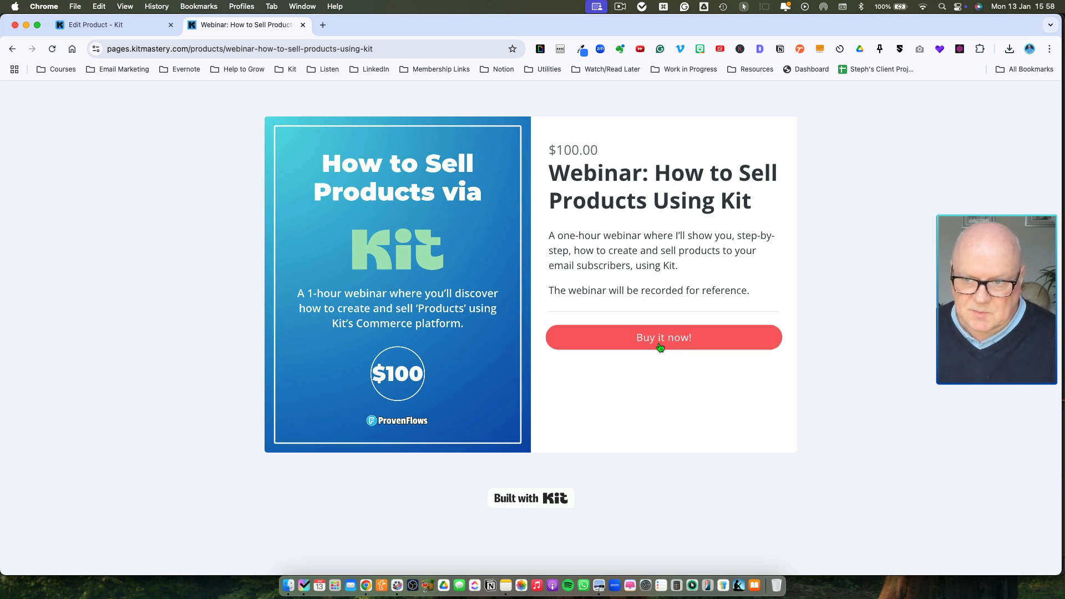
{"action": "left_click", "coordinate": [661, 343]}
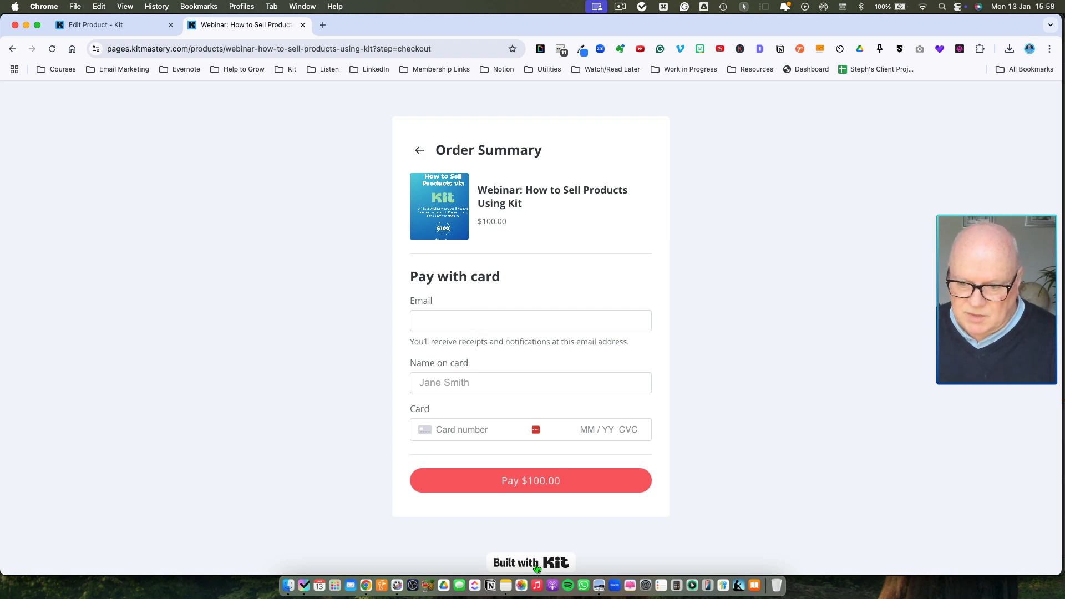
- Back in the product editor, hide the "Built with Kit" badge on the sales page and save the product
{"action": "left_click", "coordinate": [133, 25]}
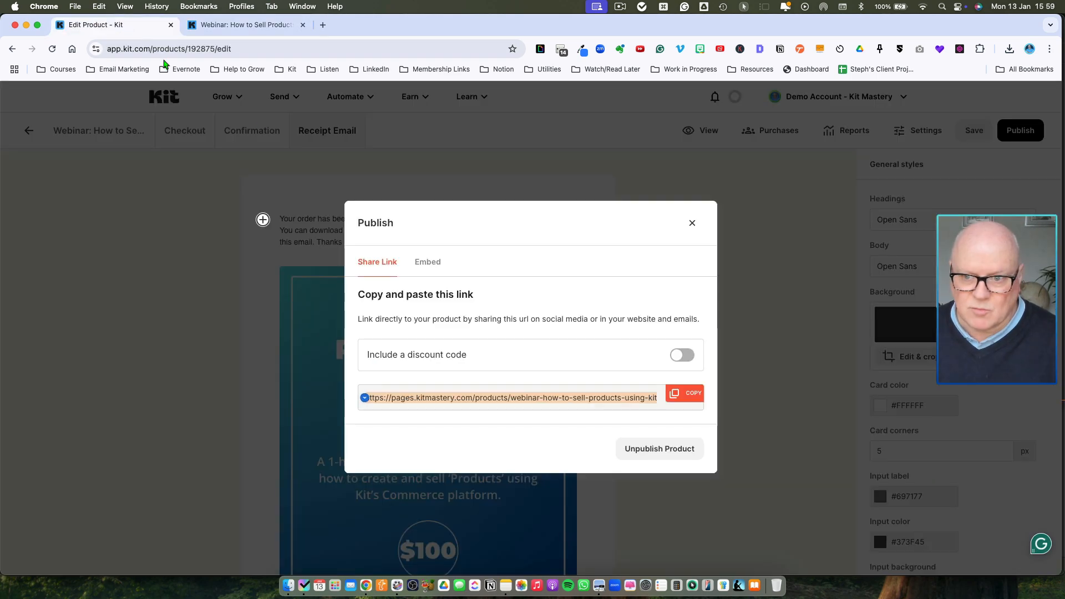
{"action": "left_click", "coordinate": [688, 223]}
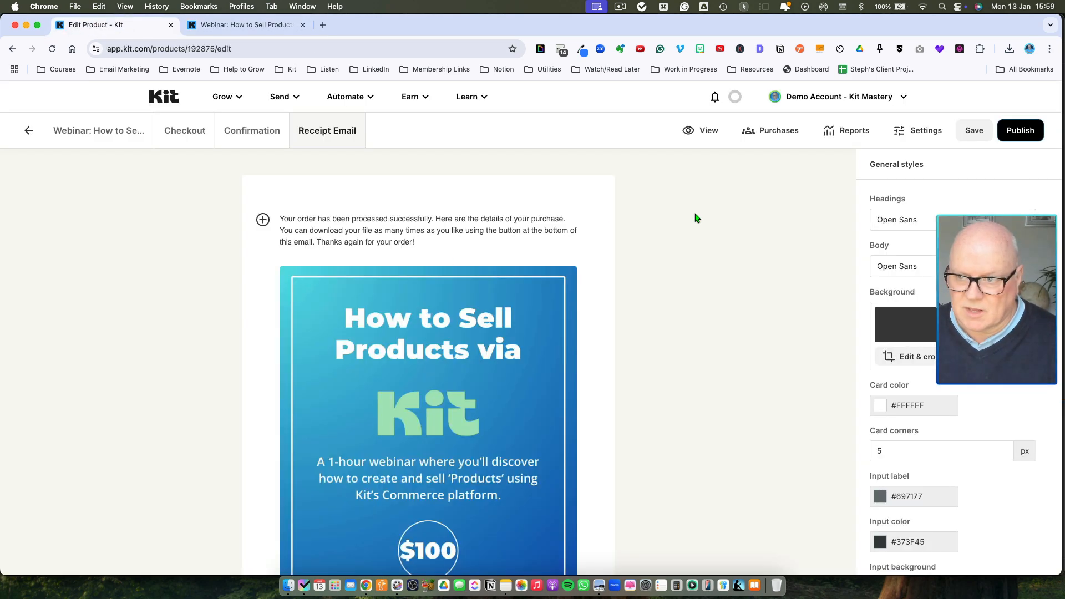
{"action": "left_click", "coordinate": [75, 132]}
{"action": "scroll", "coordinate": [265, 361], "scroll_direction": "down", "scroll_amount": 5}
{"action": "left_click", "coordinate": [438, 339]}
{"action": "scroll", "coordinate": [582, 345], "scroll_direction": "up", "scroll_amount": 8}
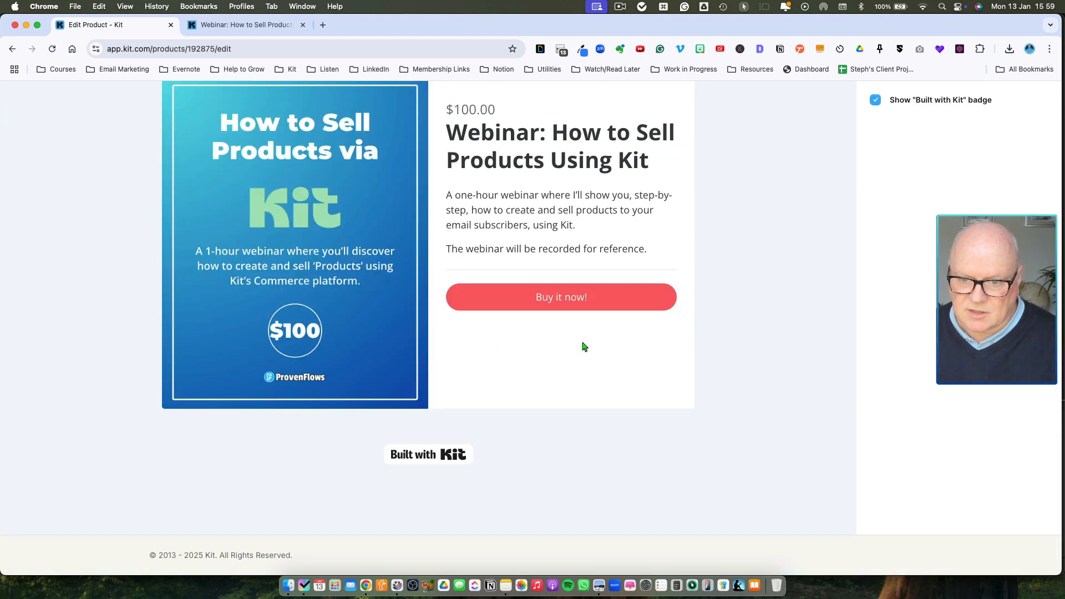
{"action": "scroll", "coordinate": [661, 356], "scroll_direction": "down", "scroll_amount": 1}
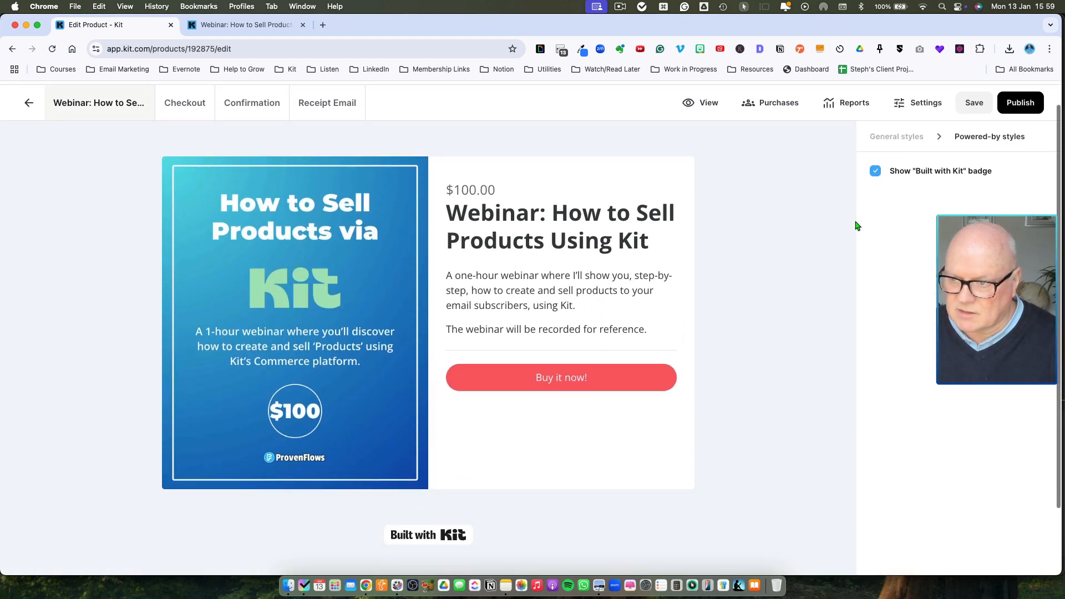
{"action": "left_click", "coordinate": [876, 172]}
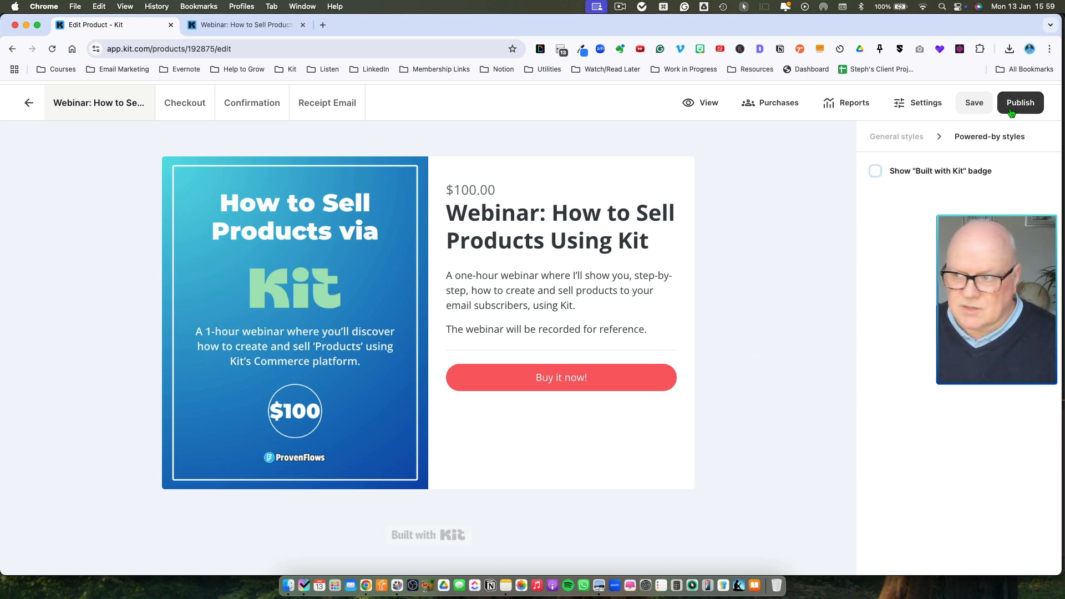
{"action": "left_click", "coordinate": [975, 102]}
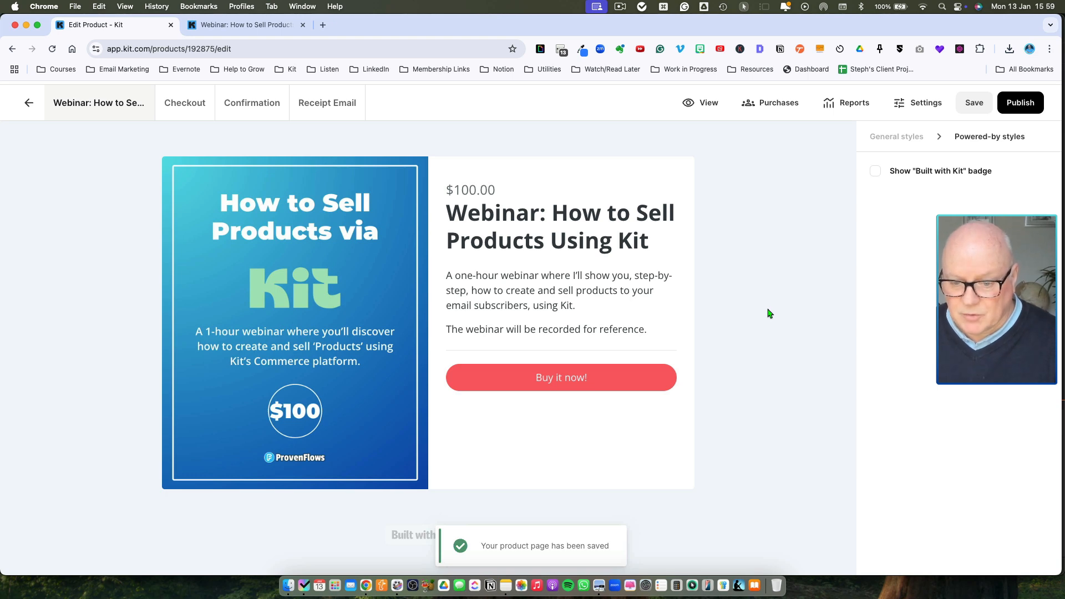
- Go to the email broadcasts and open the most recently saved "New Broadcast" draft for editing
{"action": "scroll", "coordinate": [763, 311], "scroll_direction": "up", "scroll_amount": 1}
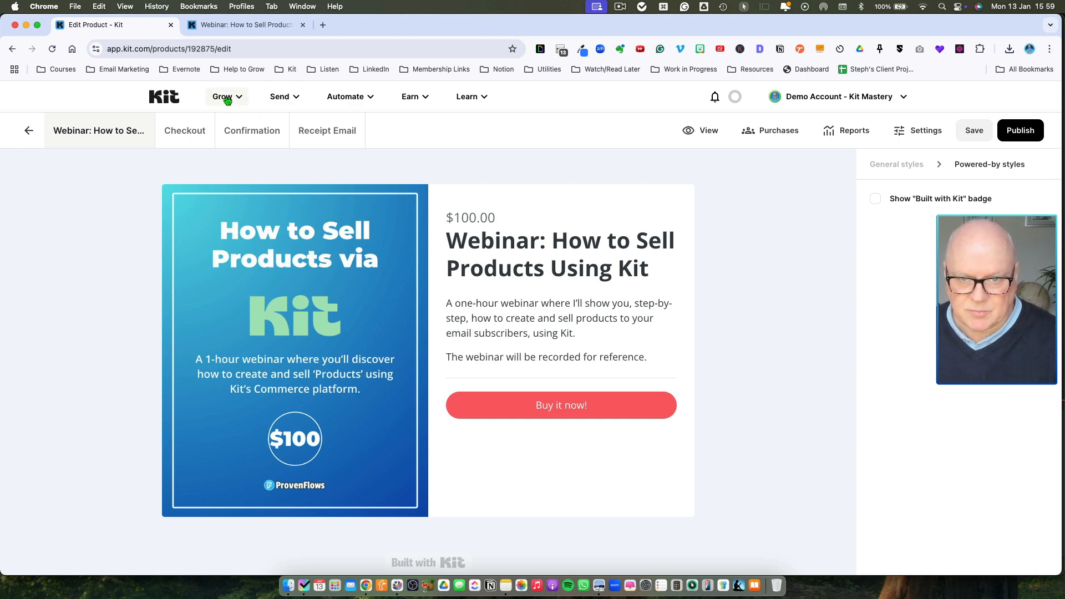
{"action": "left_click", "coordinate": [283, 96]}
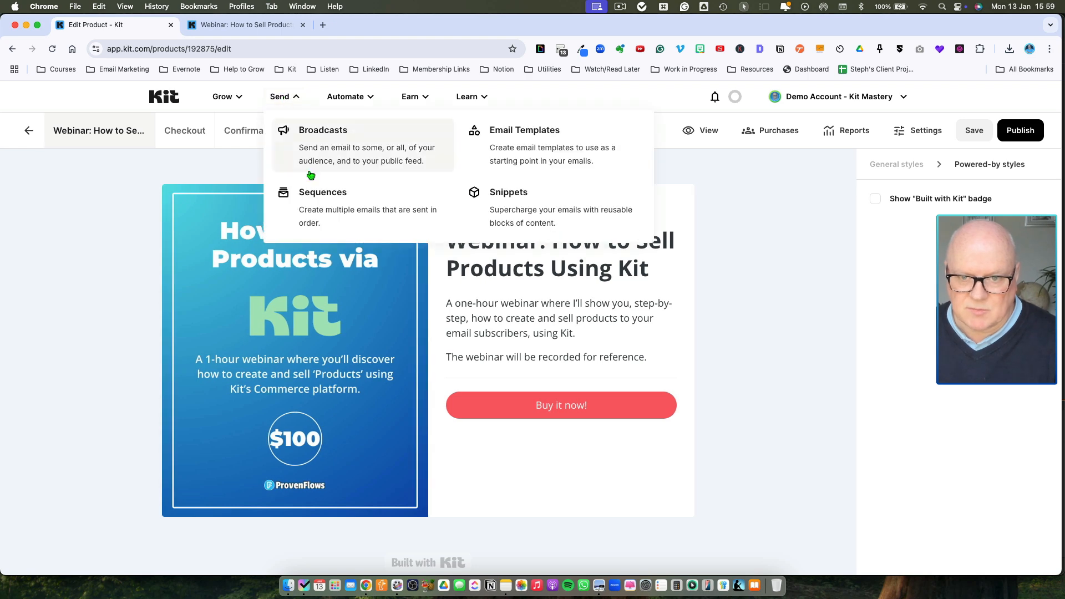
{"action": "left_click", "coordinate": [312, 167]}
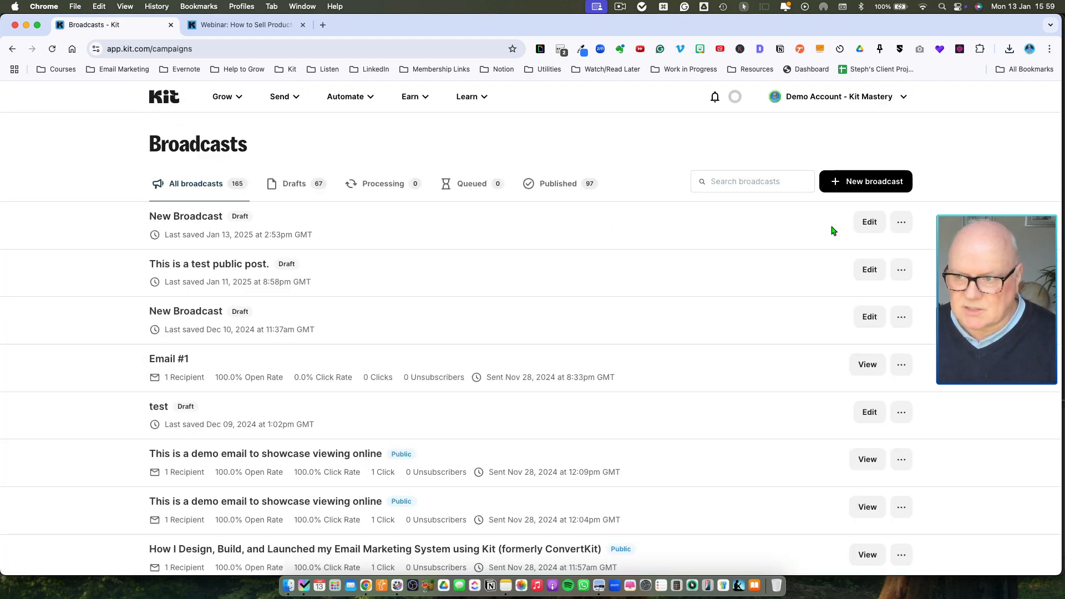
{"action": "left_click", "coordinate": [857, 227]}
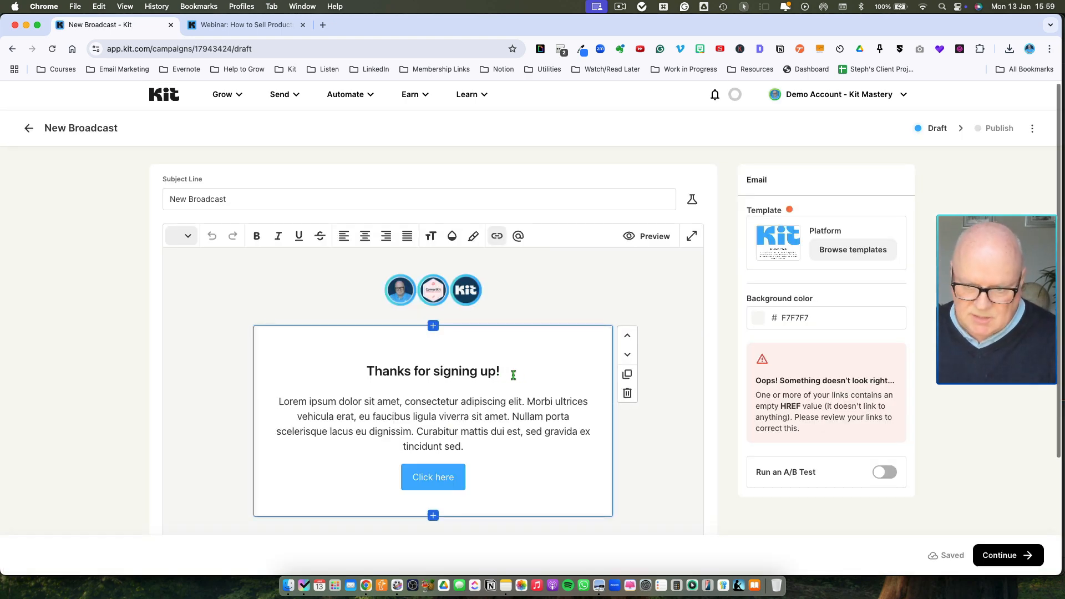
- Add a Product block on a new line directly below the "Thanks for signing up!" heading
{"action": "left_click", "coordinate": [508, 372]}
{"action": "key", "text": "Return"}
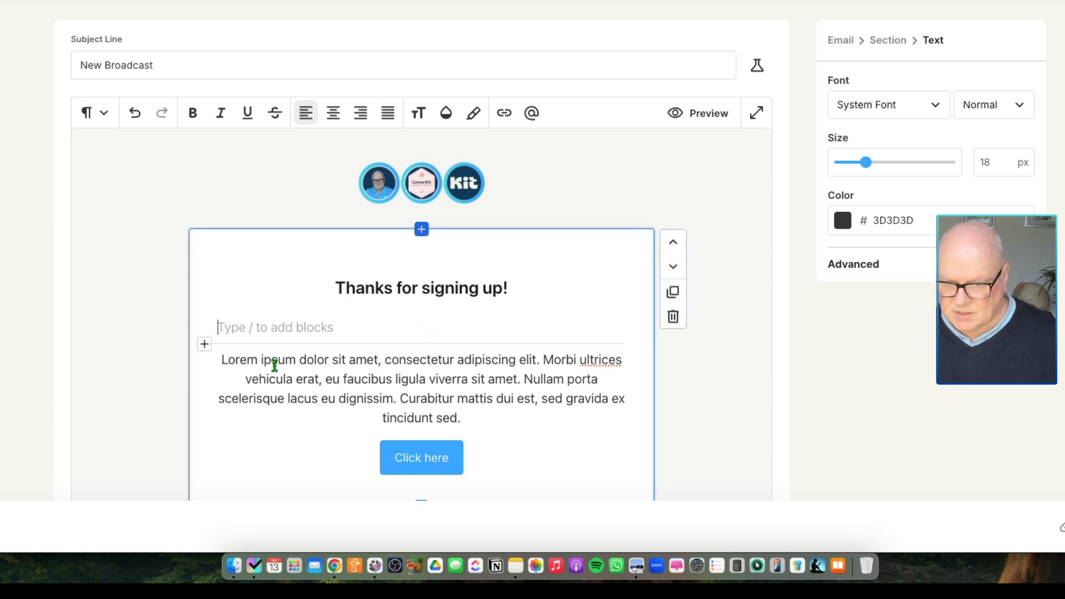
{"action": "left_click", "coordinate": [204, 345]}
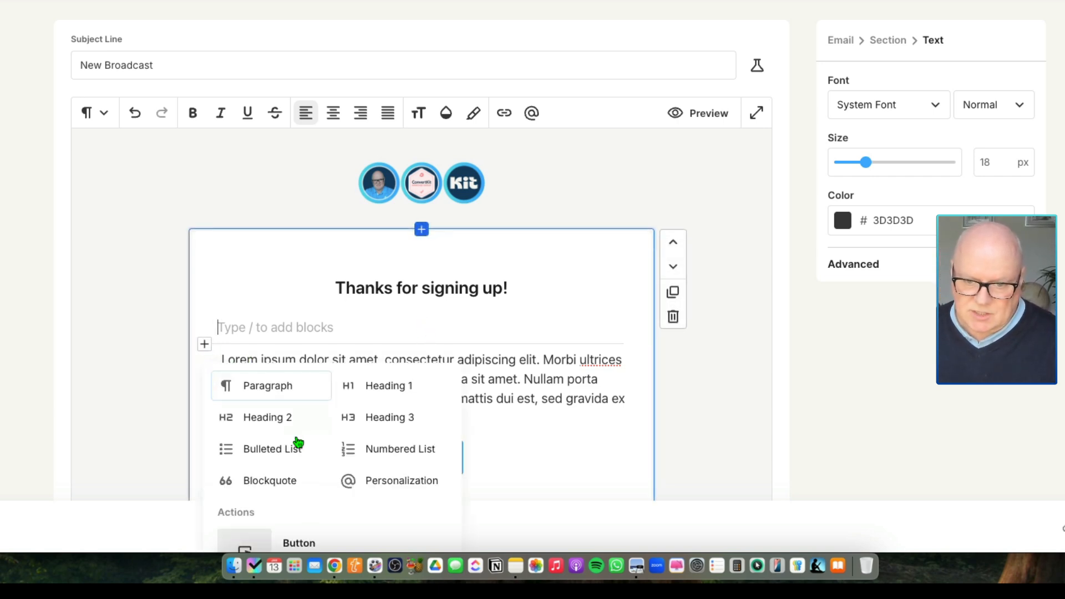
{"action": "scroll", "coordinate": [309, 442], "scroll_direction": "down", "scroll_amount": 5}
{"action": "scroll", "coordinate": [309, 442], "scroll_direction": "down", "scroll_amount": 5}
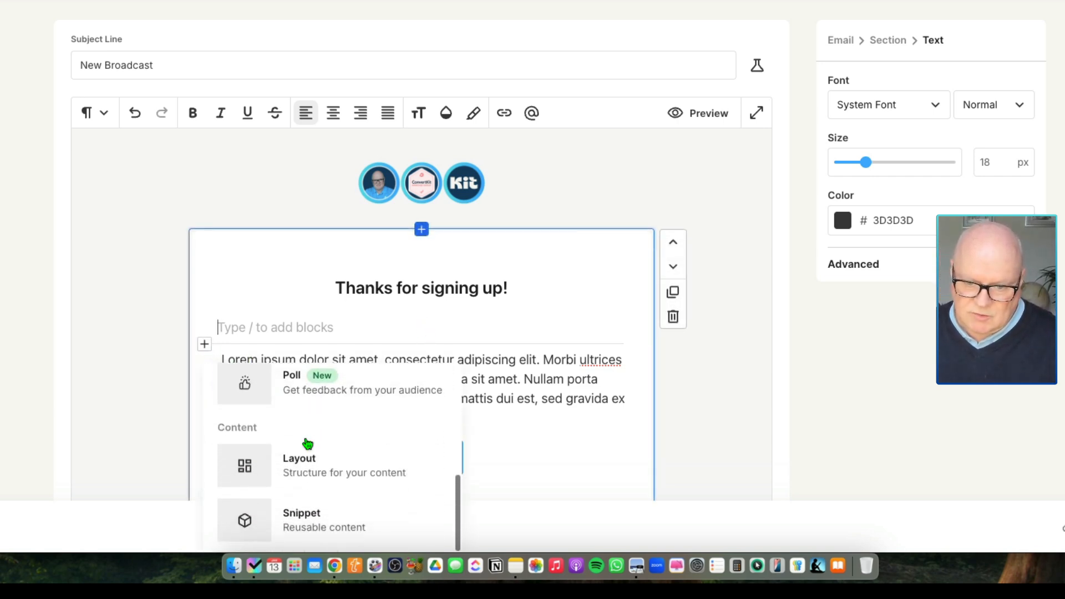
{"action": "scroll", "coordinate": [308, 444], "scroll_direction": "down", "scroll_amount": 3}
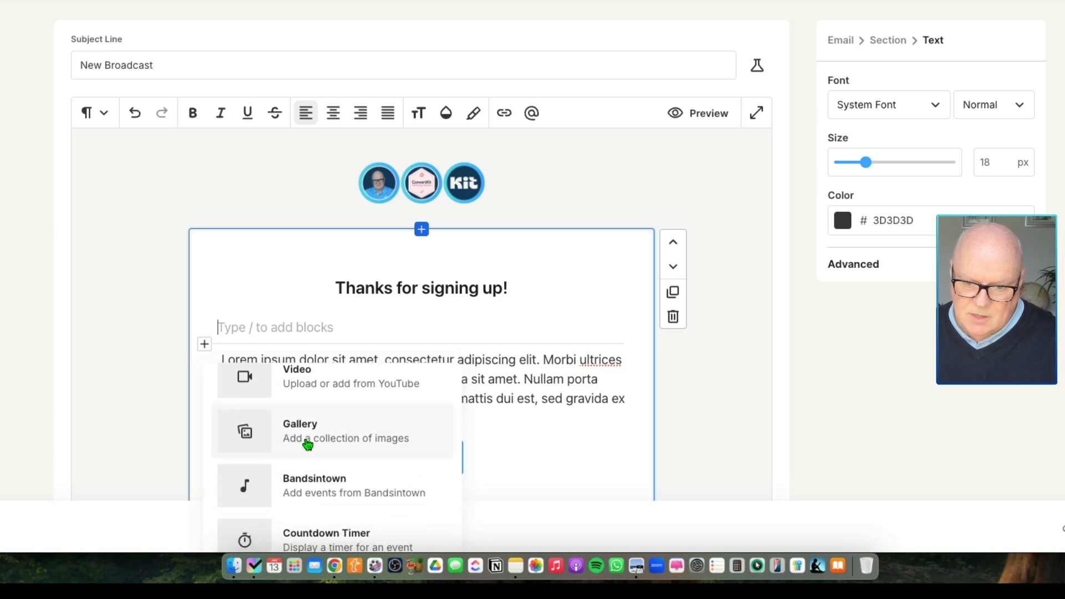
{"action": "scroll", "coordinate": [308, 444], "scroll_direction": "up", "scroll_amount": 6}
{"action": "scroll", "coordinate": [308, 444], "scroll_direction": "up", "scroll_amount": 5}
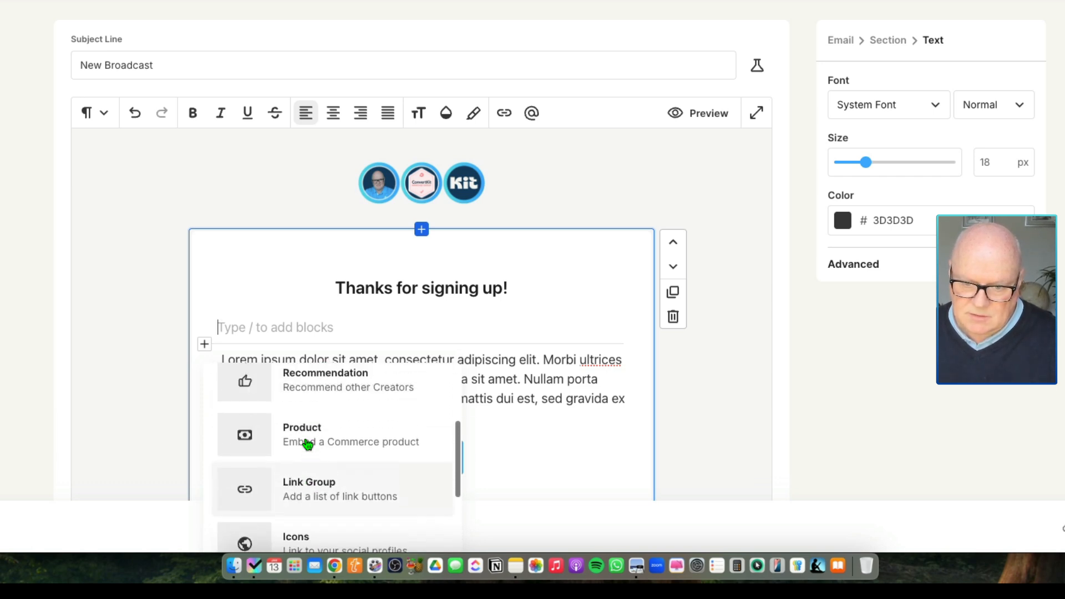
{"action": "left_click", "coordinate": [309, 452]}
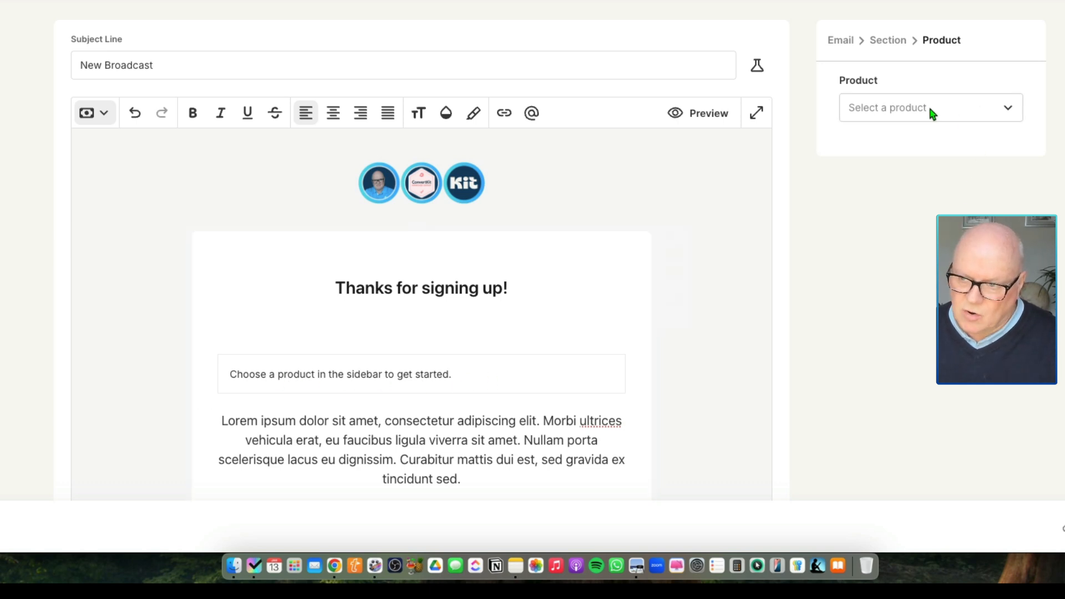
- Set the product block to "Webinar: How to Sell Products Using Kit" and review its discount, checkout and element options
{"action": "left_click", "coordinate": [1010, 114]}
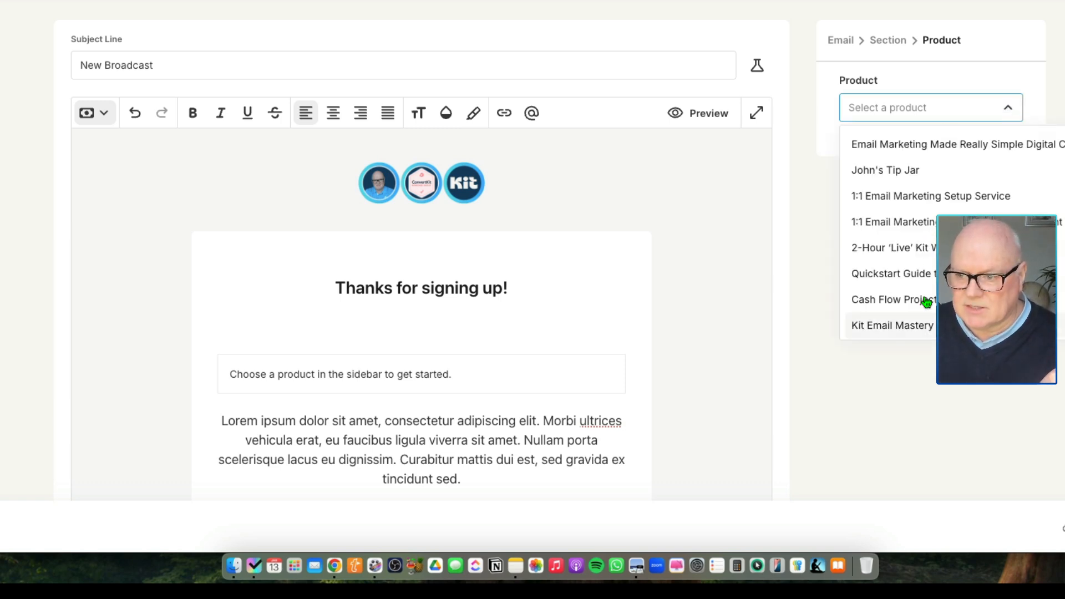
{"action": "scroll", "coordinate": [925, 294], "scroll_direction": "down", "scroll_amount": 3}
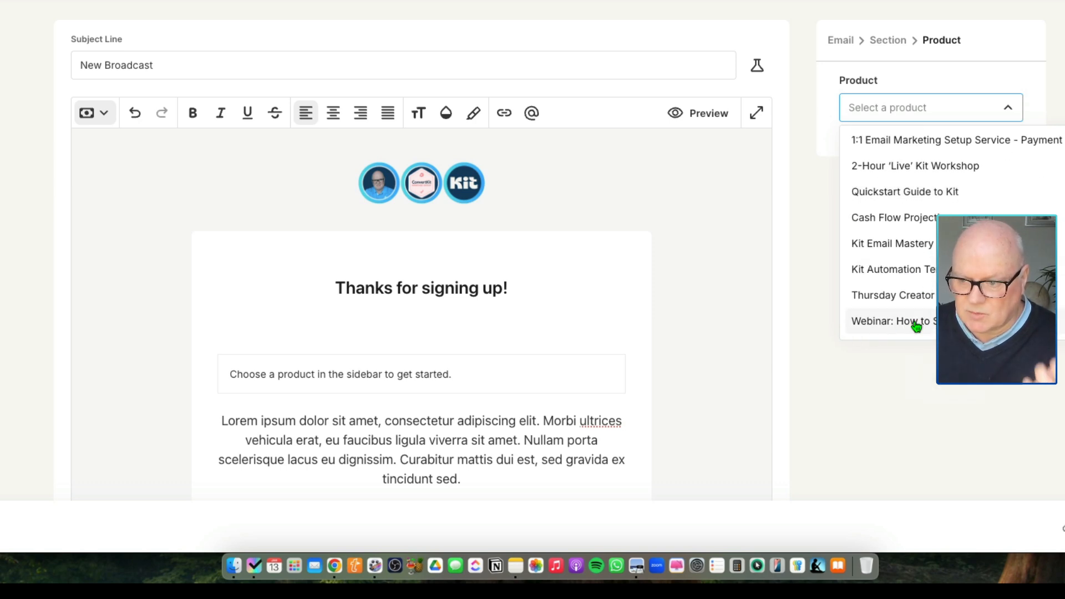
{"action": "left_click", "coordinate": [917, 326]}
{"action": "scroll", "coordinate": [577, 389], "scroll_direction": "down", "scroll_amount": 5}
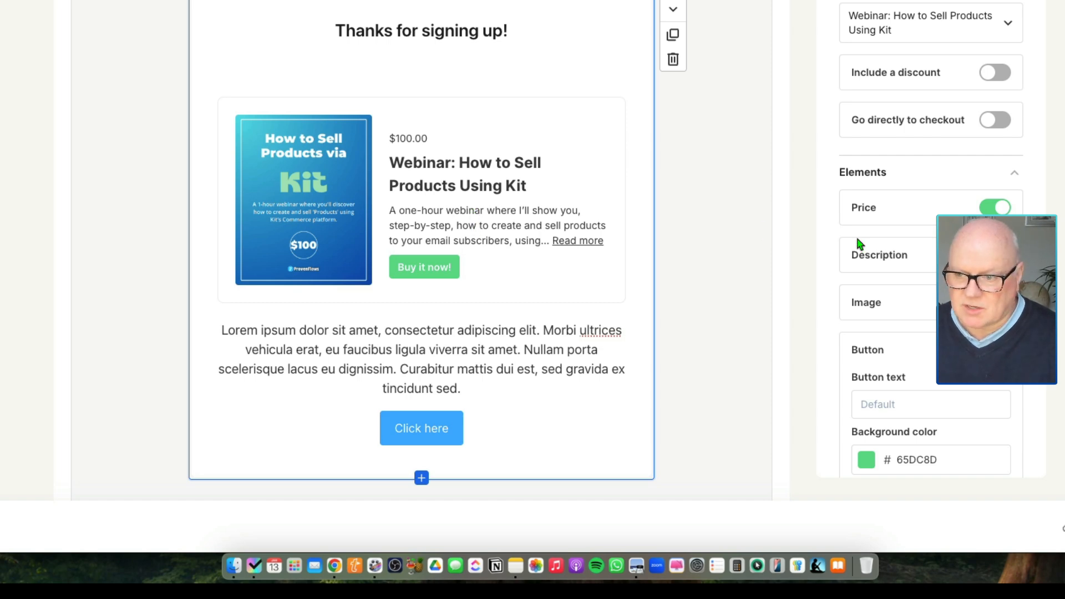
{"action": "scroll", "coordinate": [976, 222], "scroll_direction": "down", "scroll_amount": 3}
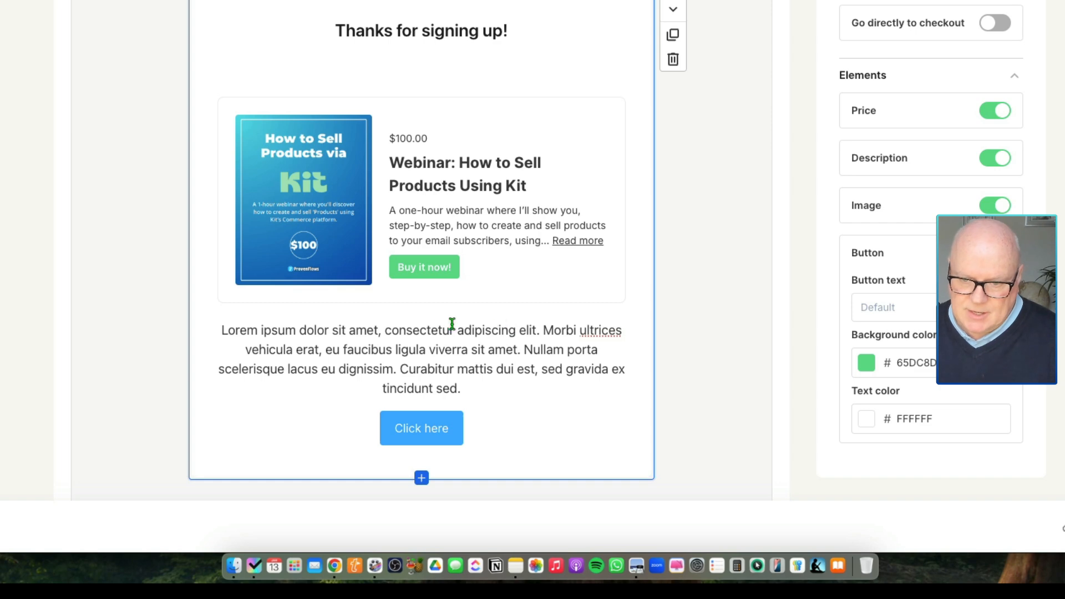
- Add a second Product block between the webinar product and the Lorem ipsum paragraph
{"action": "left_click", "coordinate": [224, 331]}
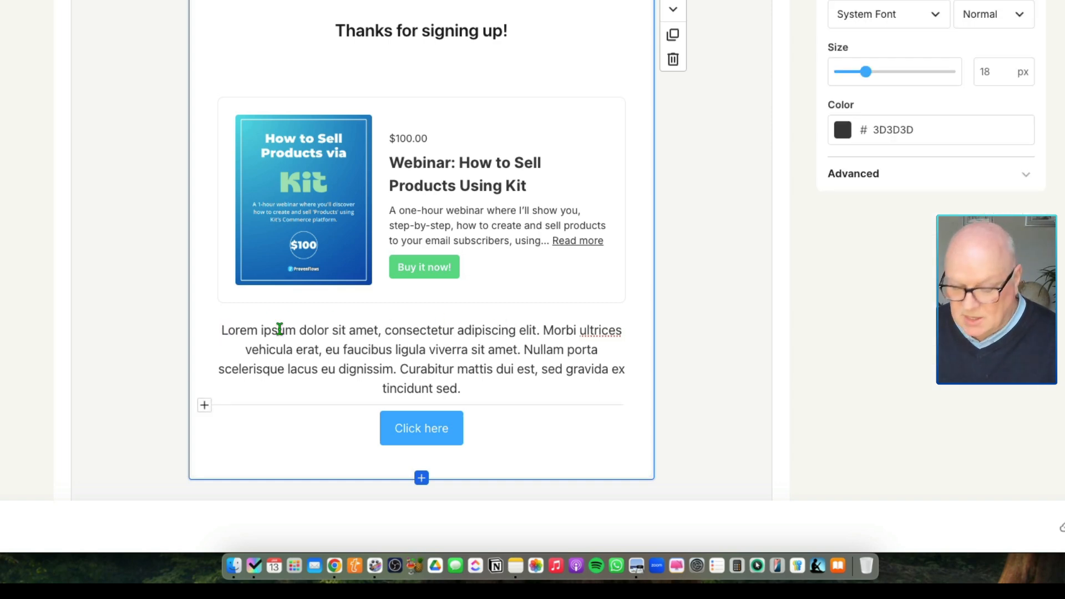
{"action": "key", "text": "Return"}
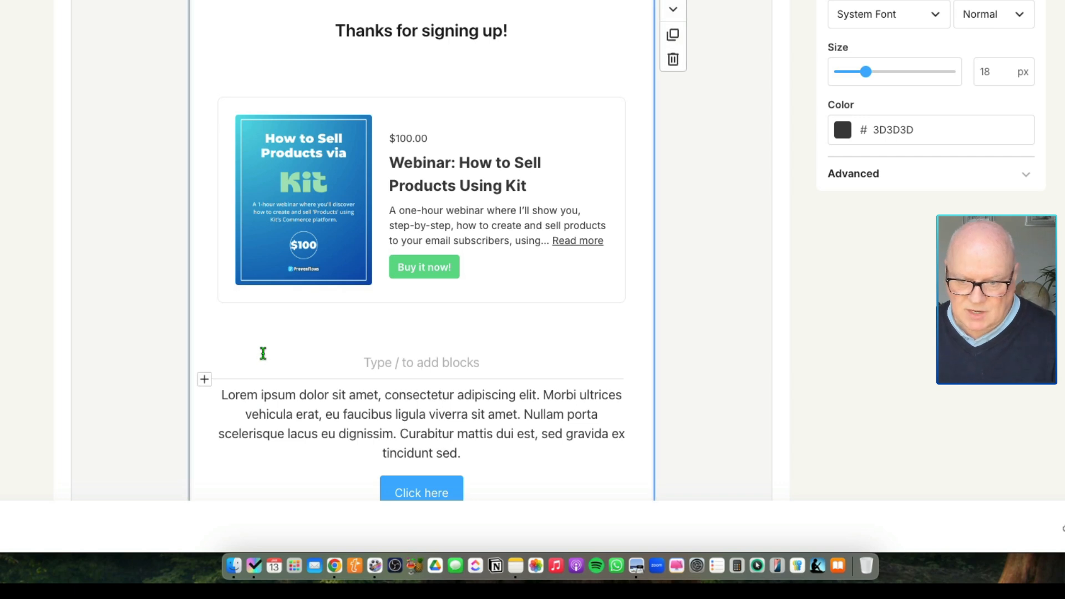
{"action": "type", "text": "/"}
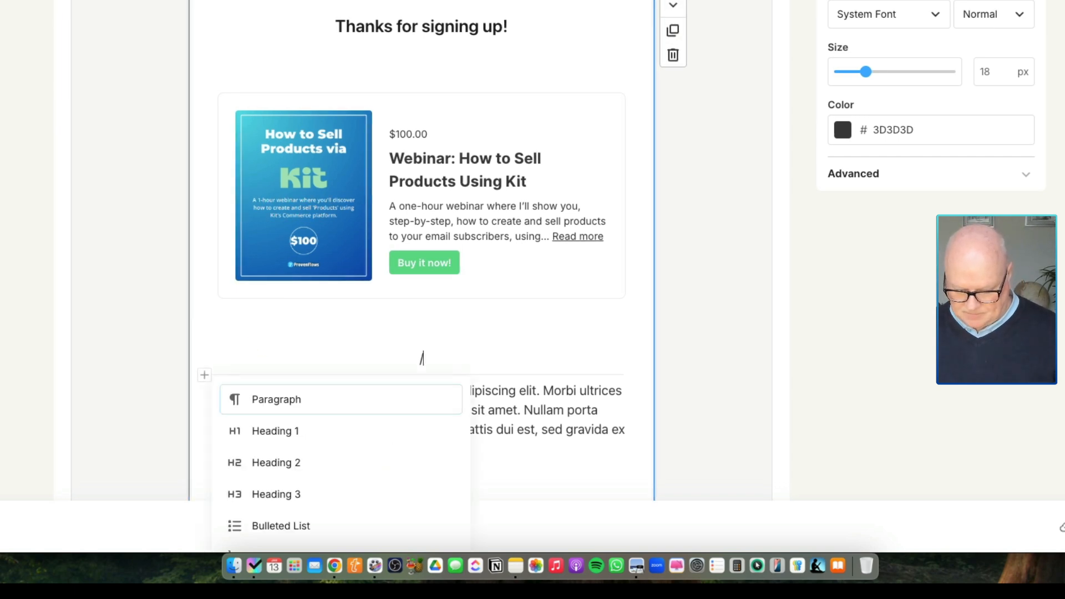
{"action": "type", "text": "prod"}
{"action": "left_click", "coordinate": [302, 414]}
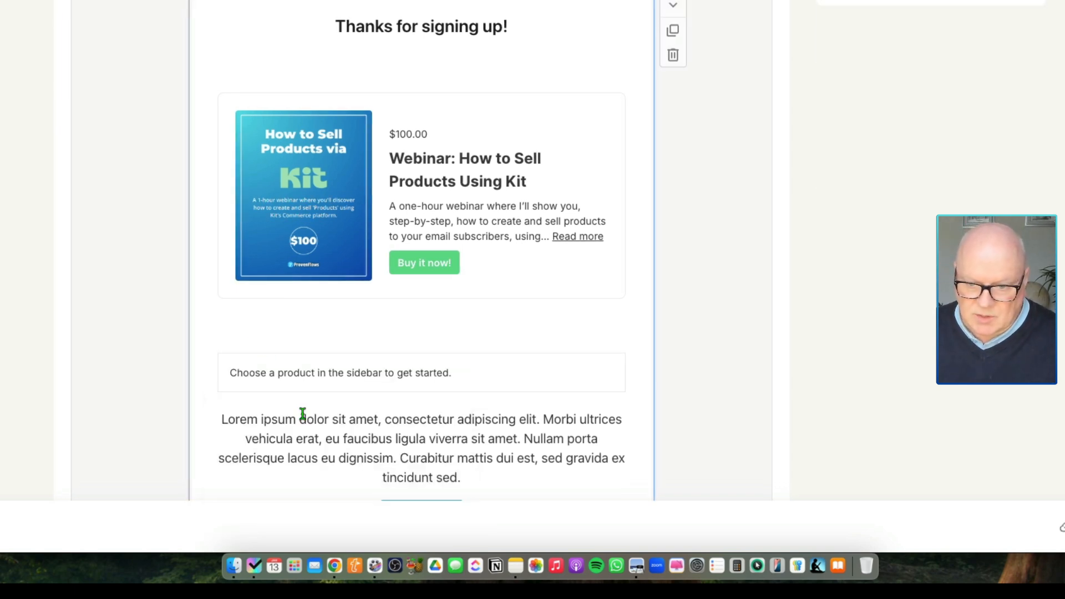
- Set the second product block to "2-Hour 'Live' Kit Workshop" and check both product embeds in the email
{"action": "left_click", "coordinate": [951, 25]}
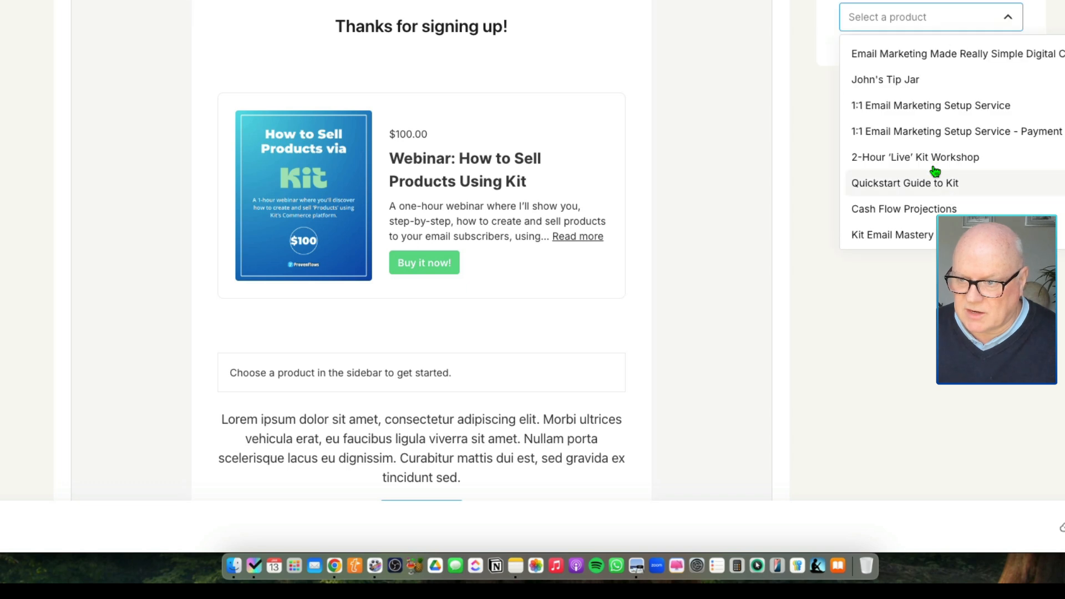
{"action": "left_click", "coordinate": [923, 157]}
{"action": "scroll", "coordinate": [542, 298], "scroll_direction": "down", "scroll_amount": 2}
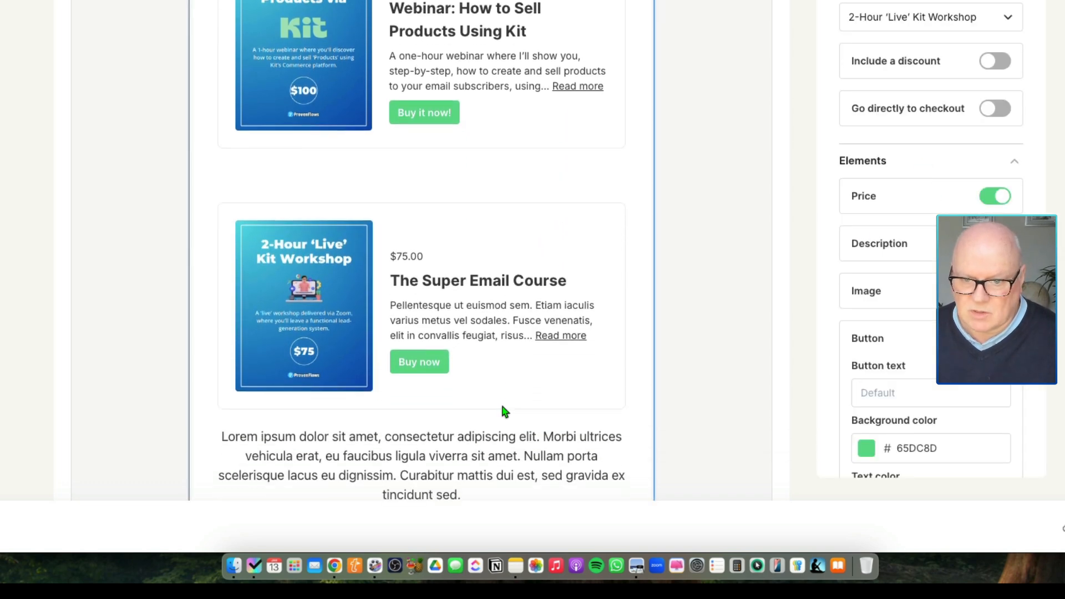
{"action": "scroll", "coordinate": [502, 406], "scroll_direction": "down", "scroll_amount": 1}
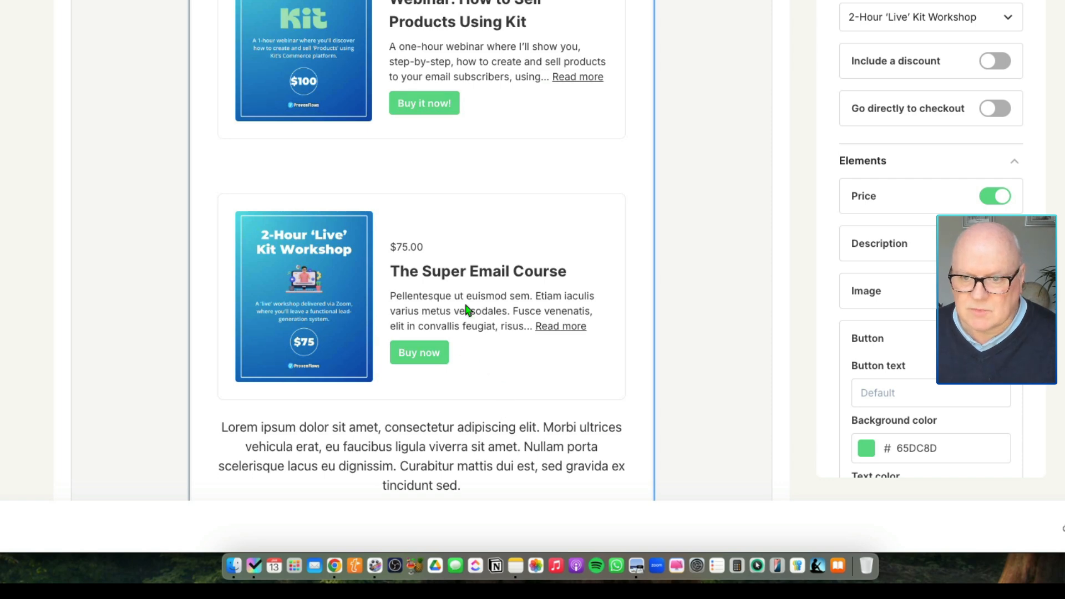
{"action": "scroll", "coordinate": [466, 321], "scroll_direction": "up", "scroll_amount": 10}
{"action": "scroll", "coordinate": [439, 298], "scroll_direction": "up", "scroll_amount": 1}
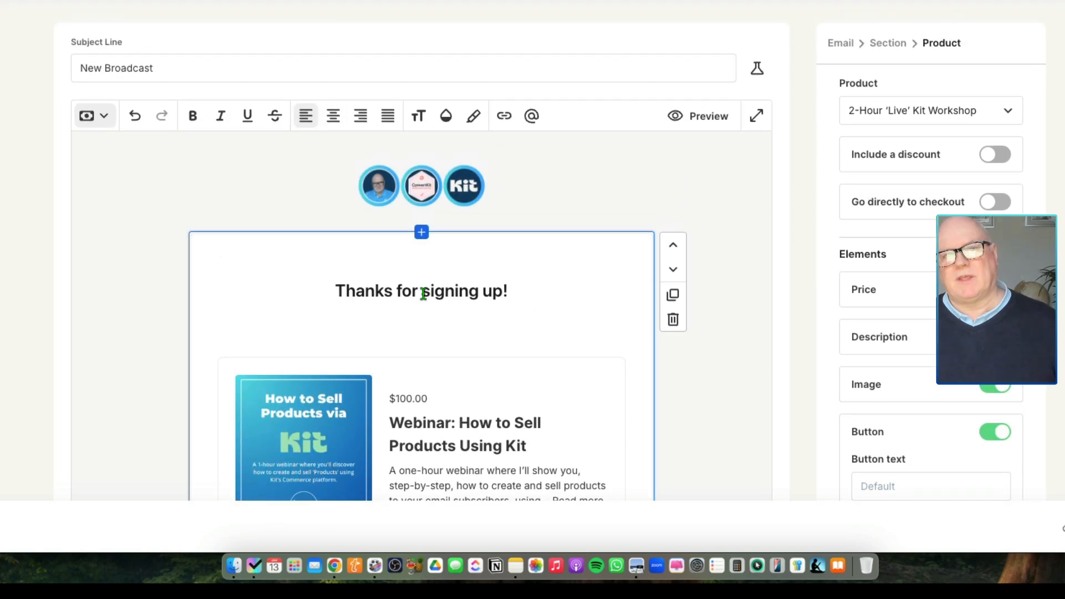